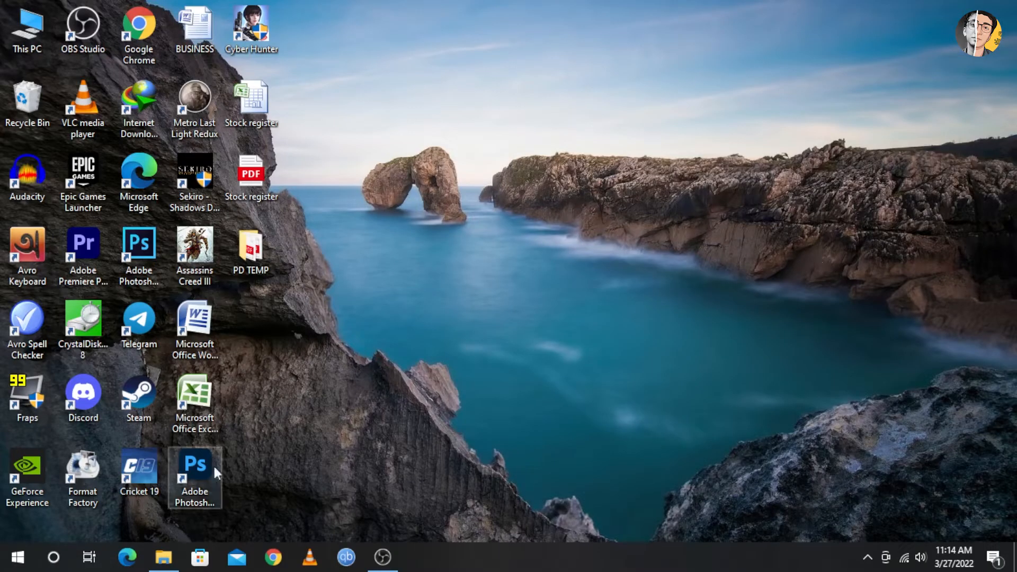
Step: Look over the Windows 7, Windows 8.1 and Windows 10 disc images in the Windows ISO downloads folder
click(164, 557)
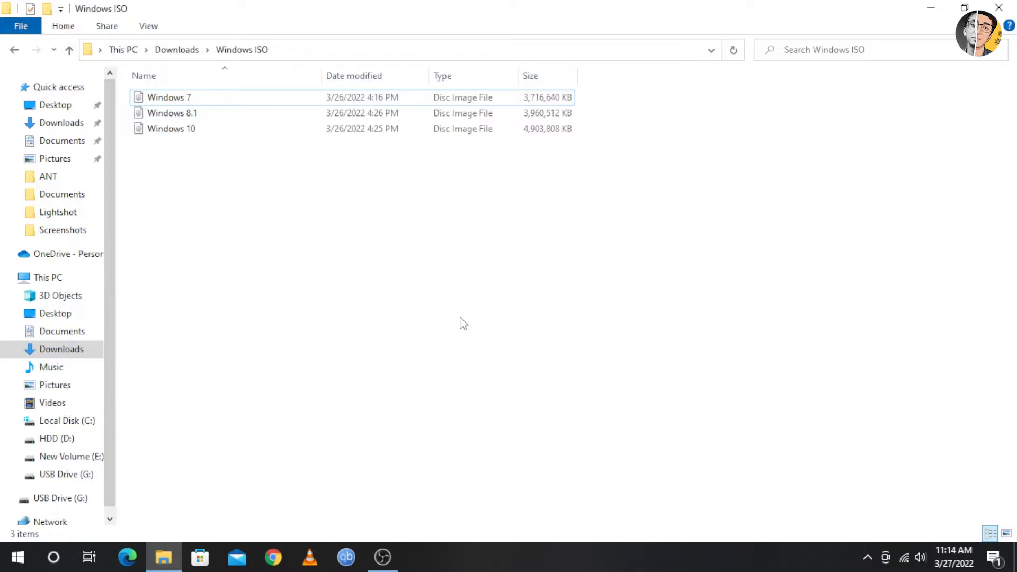
click(186, 98)
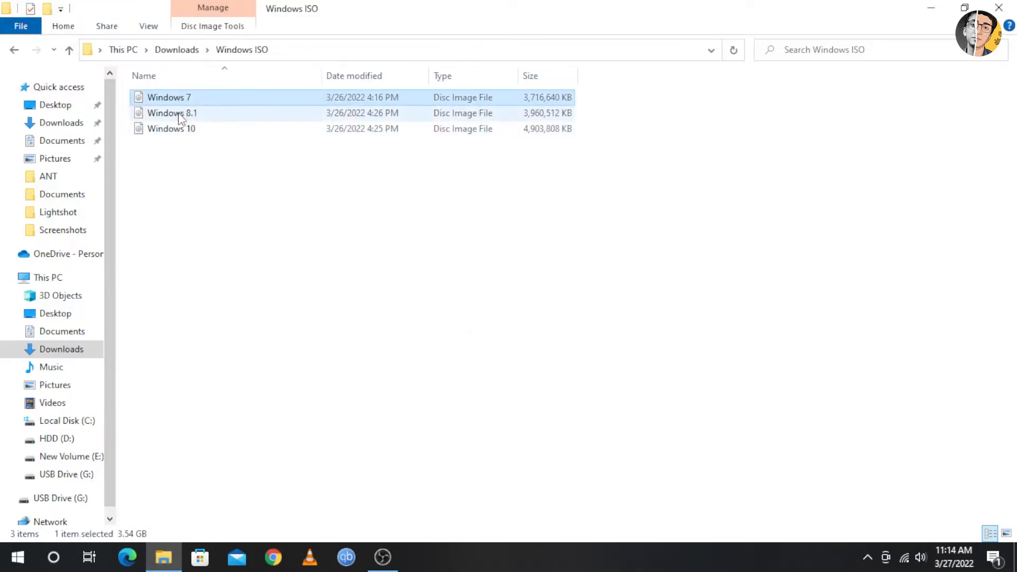
click(180, 116)
click(209, 129)
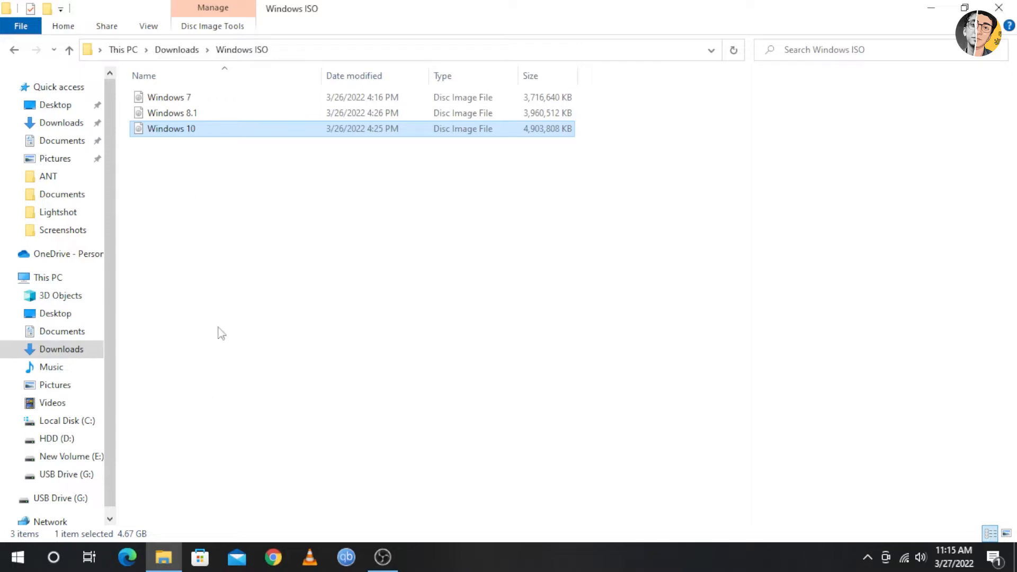
Step: Switch to Chrome, search Google for "win setup from usb" and open the WinSetupFromUSB Downloads result
click(272, 555)
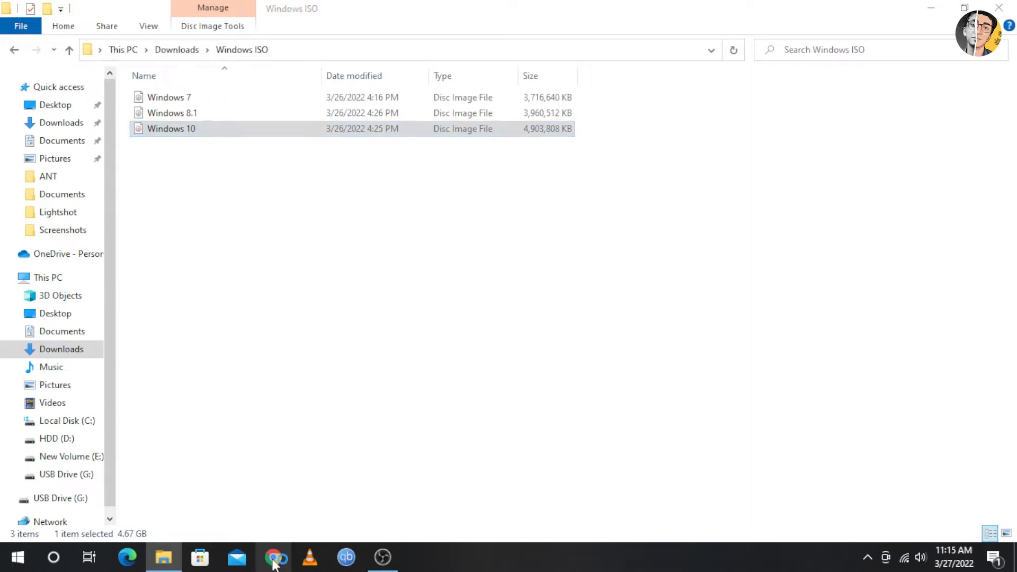
text(win setup from usb)
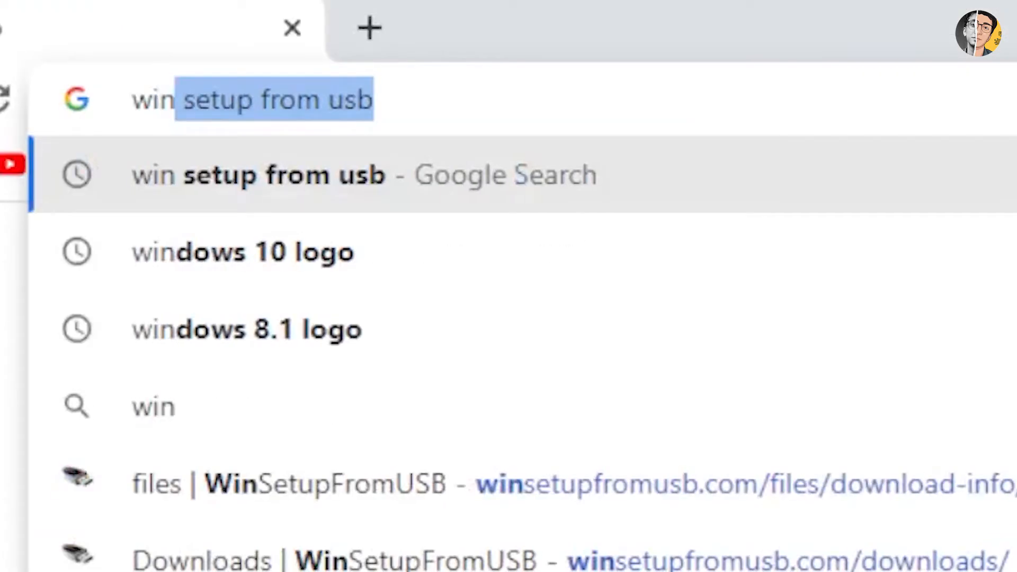
click(613, 170)
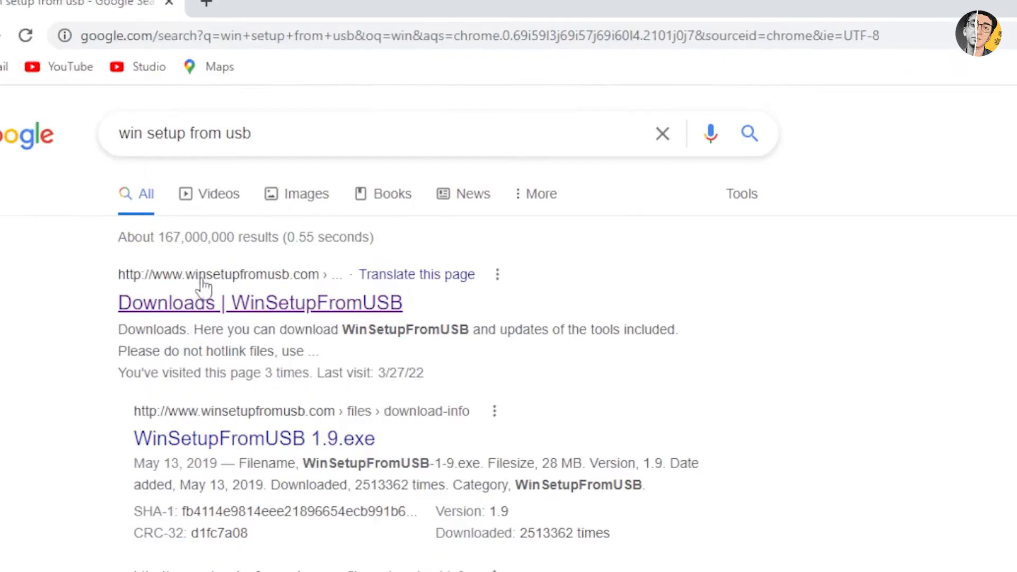
drag(111, 272, 264, 284)
click(335, 311)
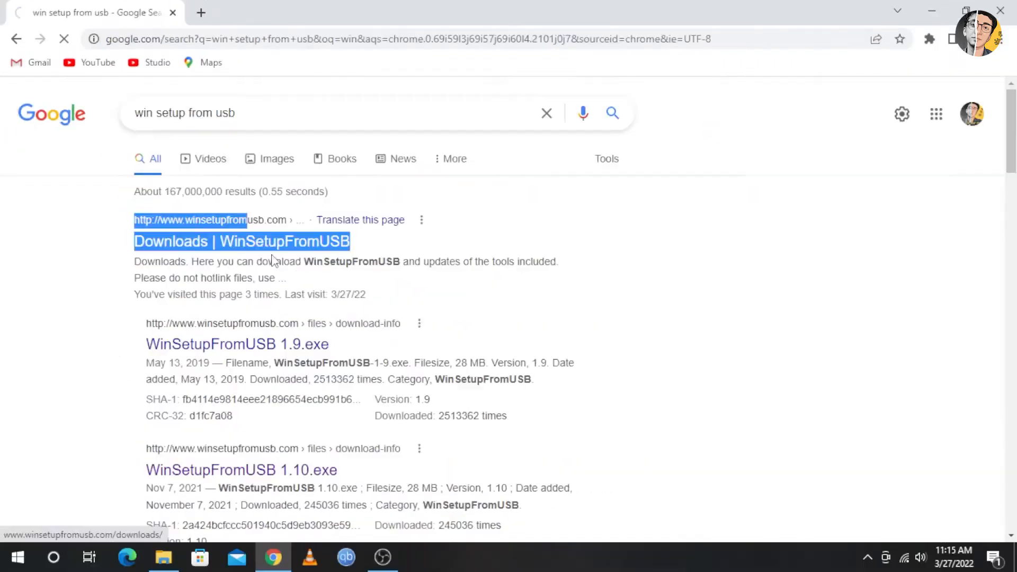
Step: Find version 1.10 in the downloads list and open the page for WinSetupFromUSB 1.10.exe
scroll(271, 256, down, 10)
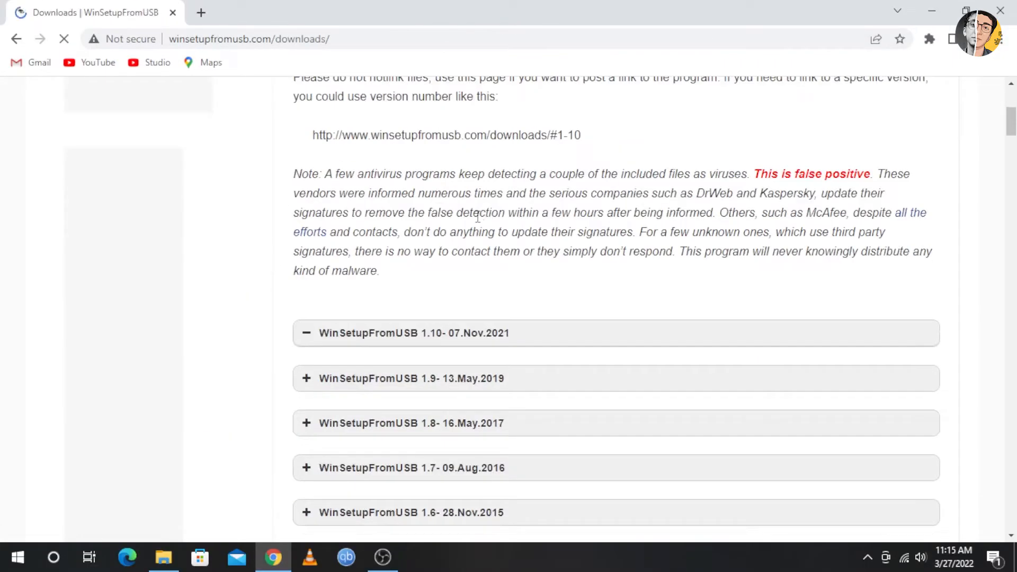
scroll(64, 224, up, 10)
scroll(396, 246, down, 13)
scroll(400, 247, up, 5)
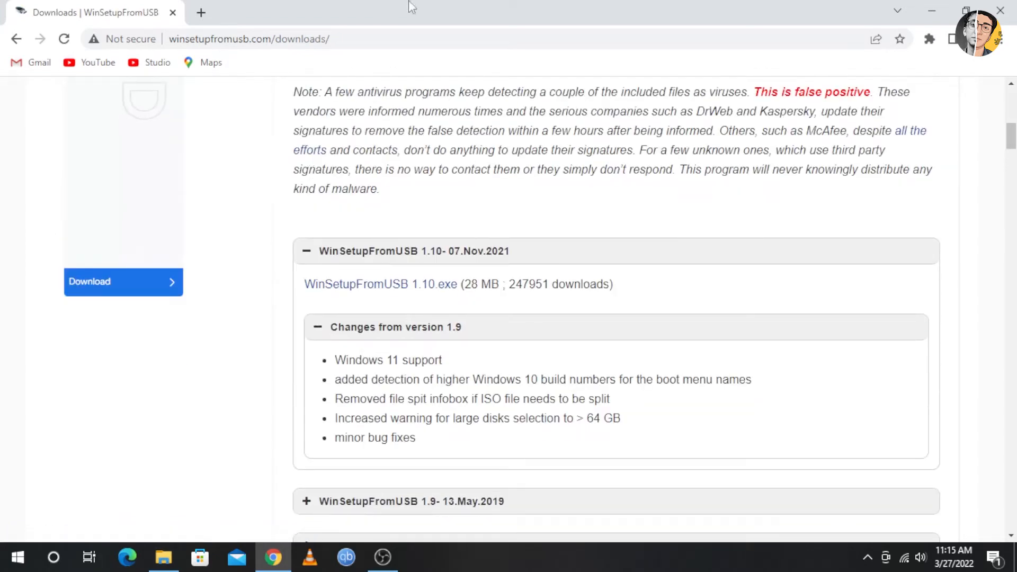
scroll(281, 159, up, 4)
scroll(152, 286, down, 4)
scroll(238, 182, up, 1)
click(344, 284)
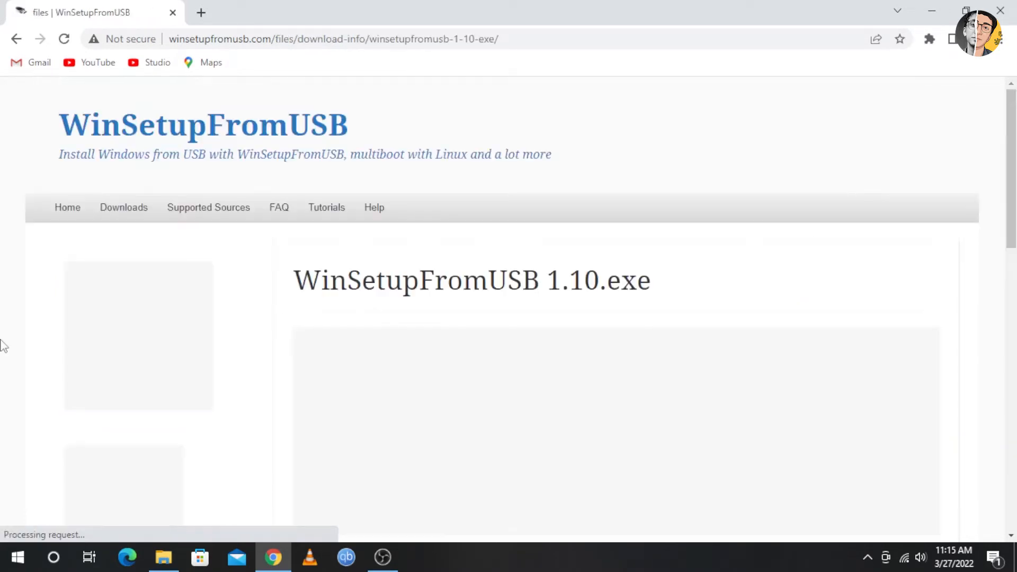
Step: Start the download of WinSetupFromUSB-1-10.exe from its file page
scroll(236, 288, down, 8)
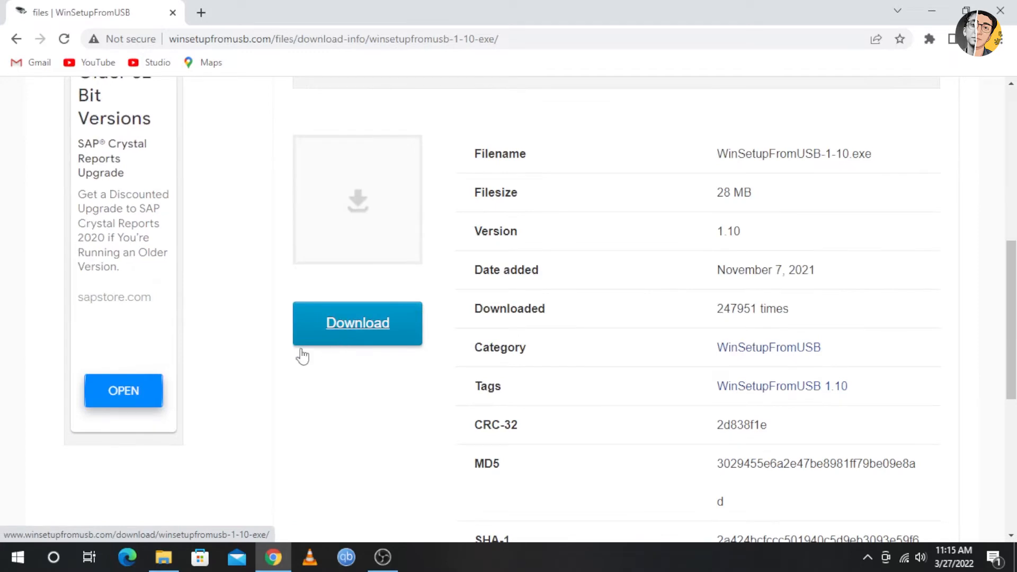
click(301, 349)
click(506, 344)
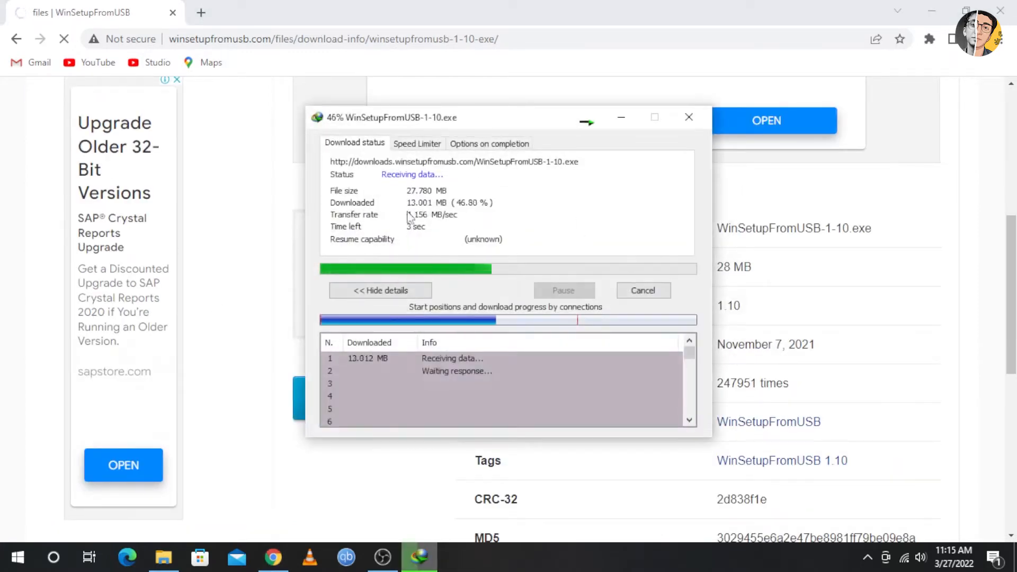
Step: Return to the Google results and look at the Filehippo listing for WinSetupFromUSB 1.10
click(2, 36)
click(2, 37)
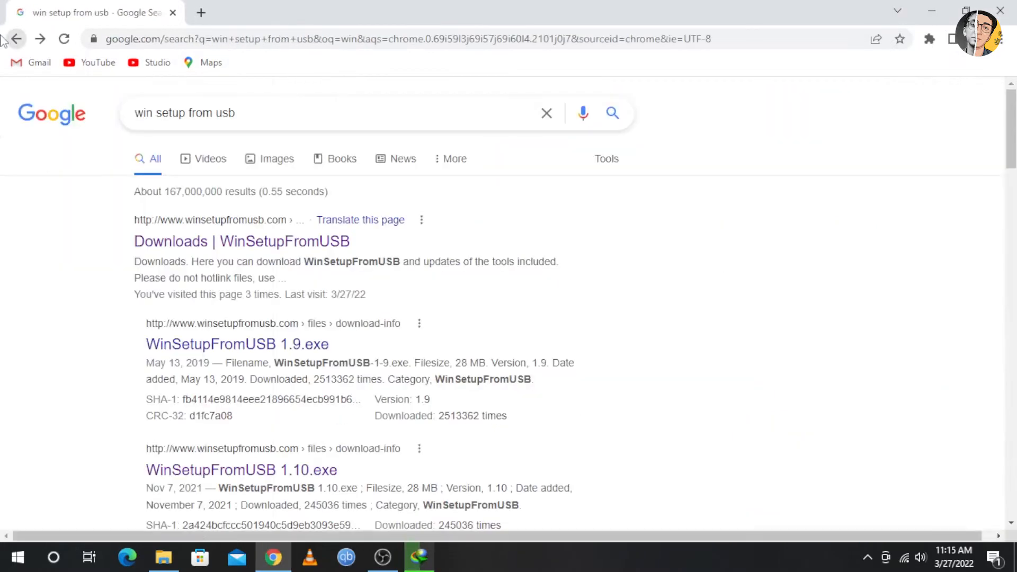
scroll(239, 254, down, 11)
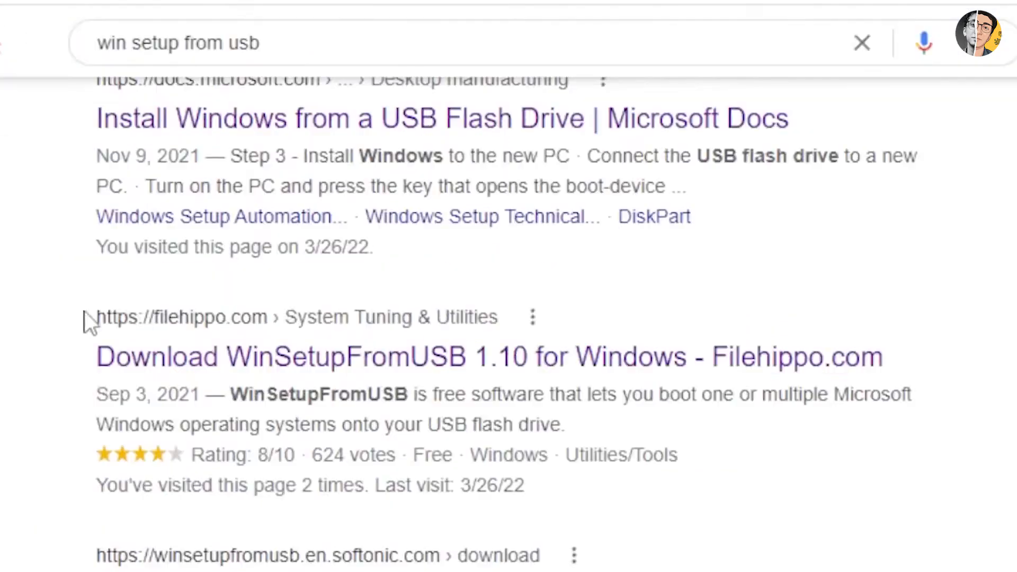
drag(127, 246, 305, 246)
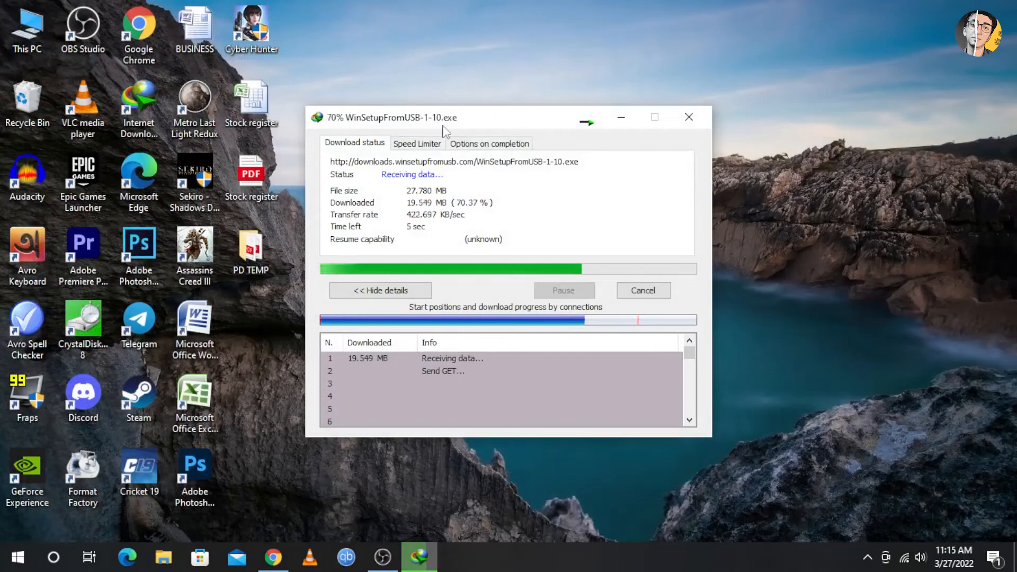
Step: Move the downloaded WinSetupFromUSB-1-10 file onto the desktop and close the download dialog
drag(443, 121, 296, 109)
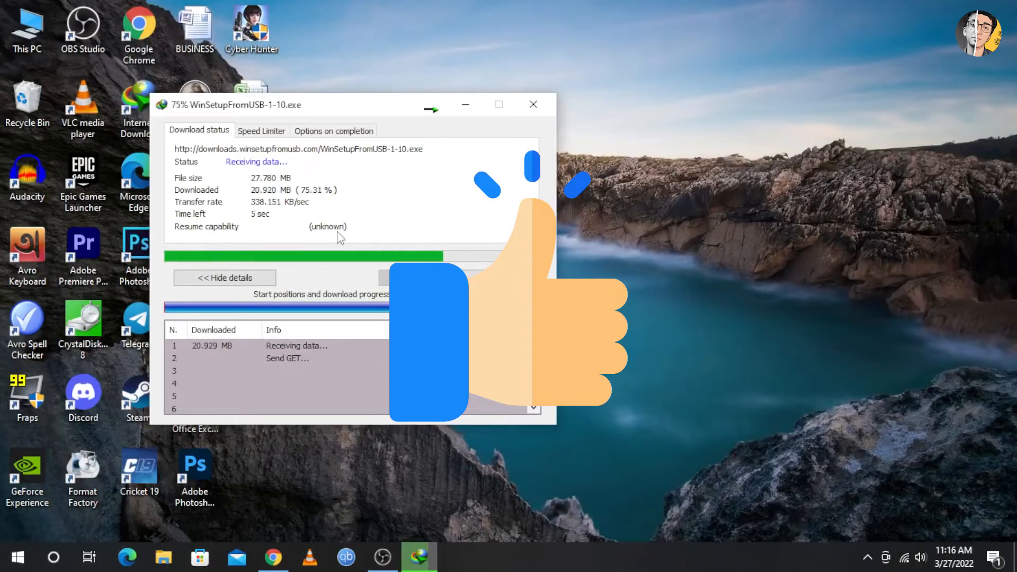
drag(376, 121, 639, 126)
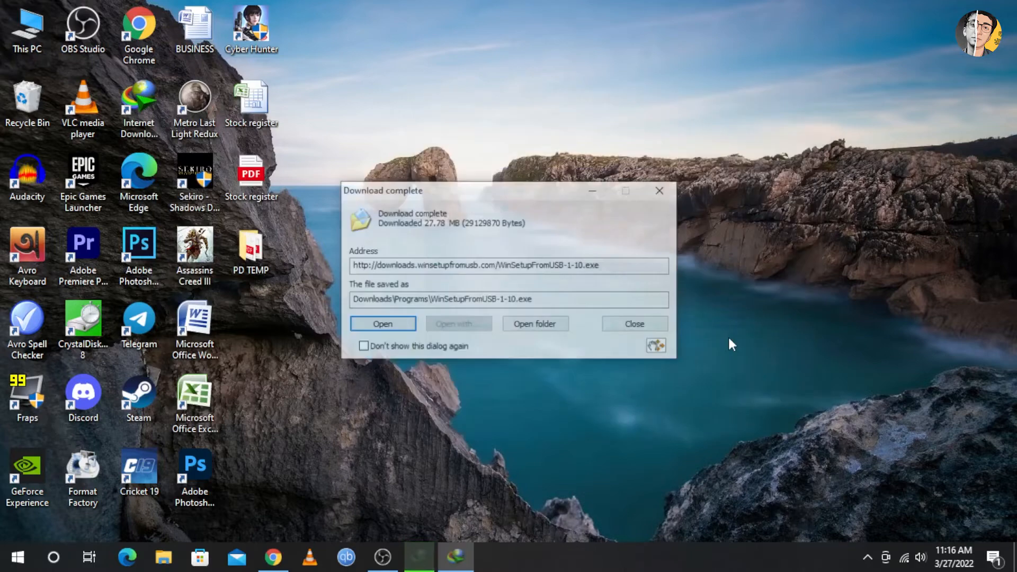
drag(657, 347, 546, 423)
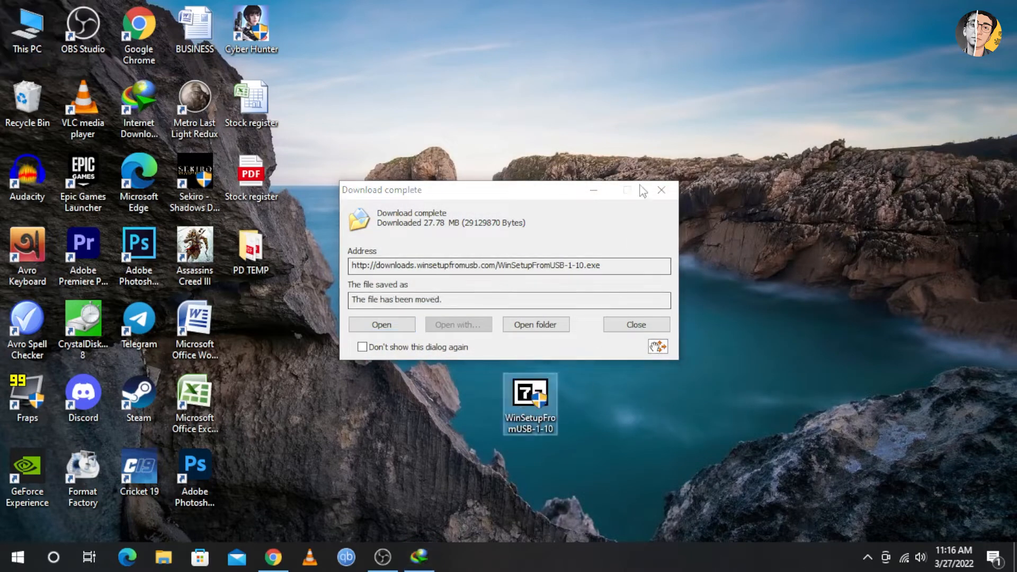
click(661, 189)
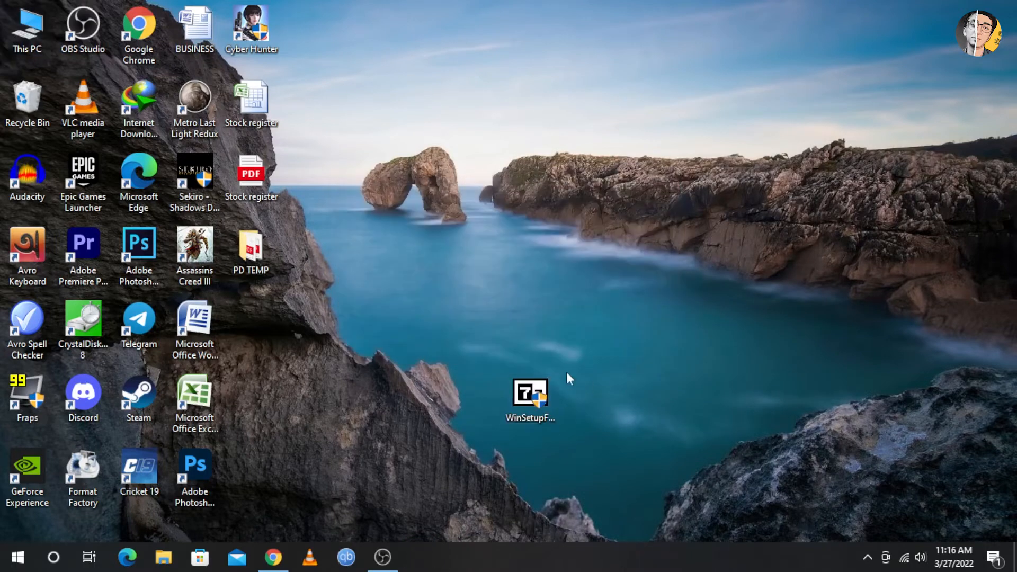
Step: Extract WinSetupFromUSB-1-10 on the desktop and open the extracted folder in a smaller window
double_click(532, 400)
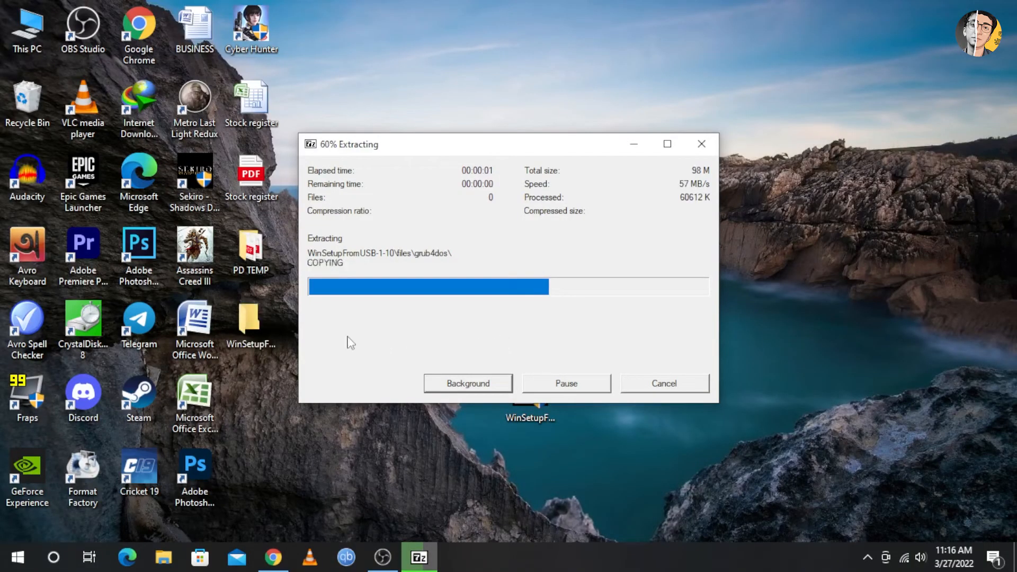
double_click(271, 324)
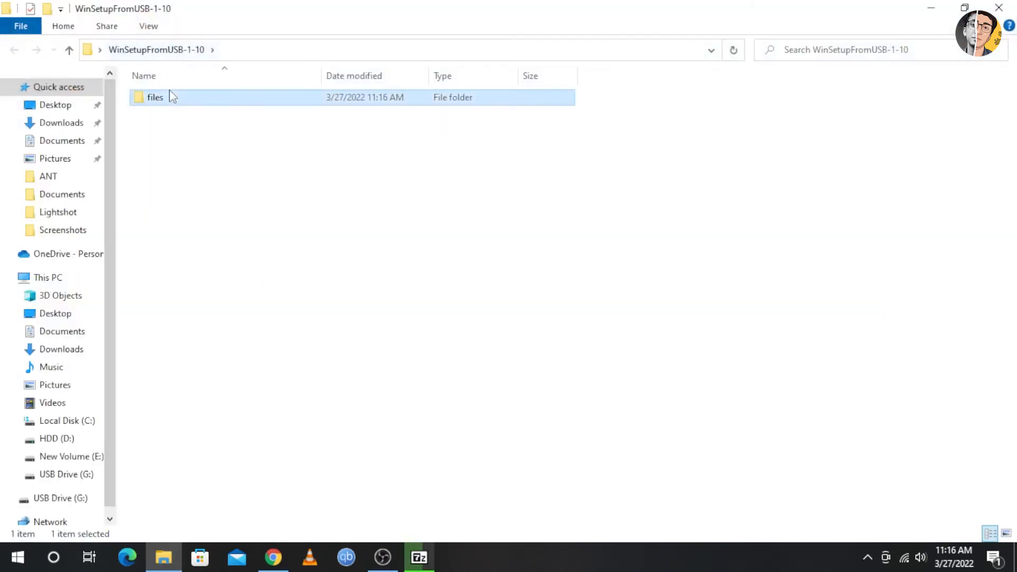
double_click(169, 98)
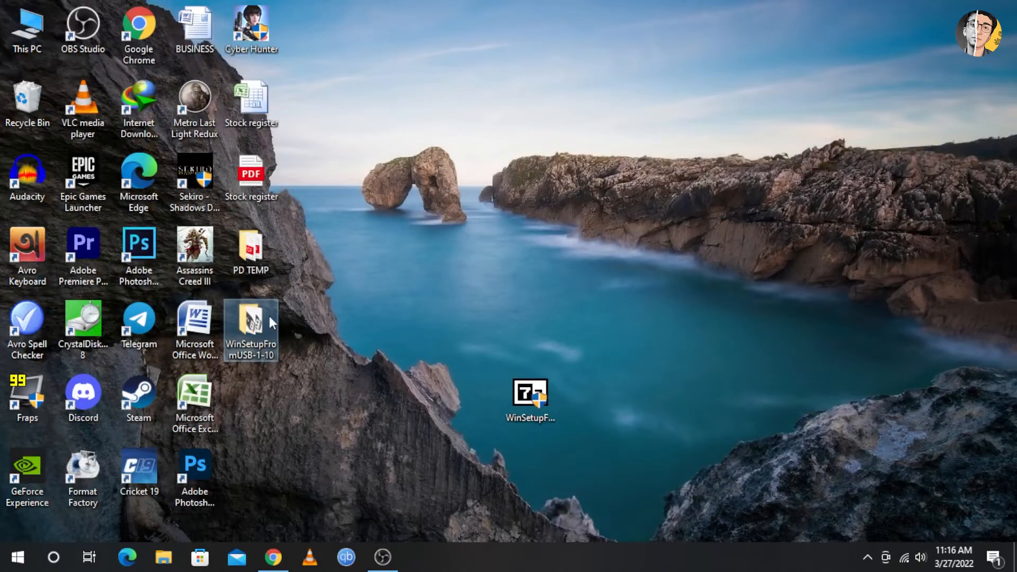
double_click(269, 315)
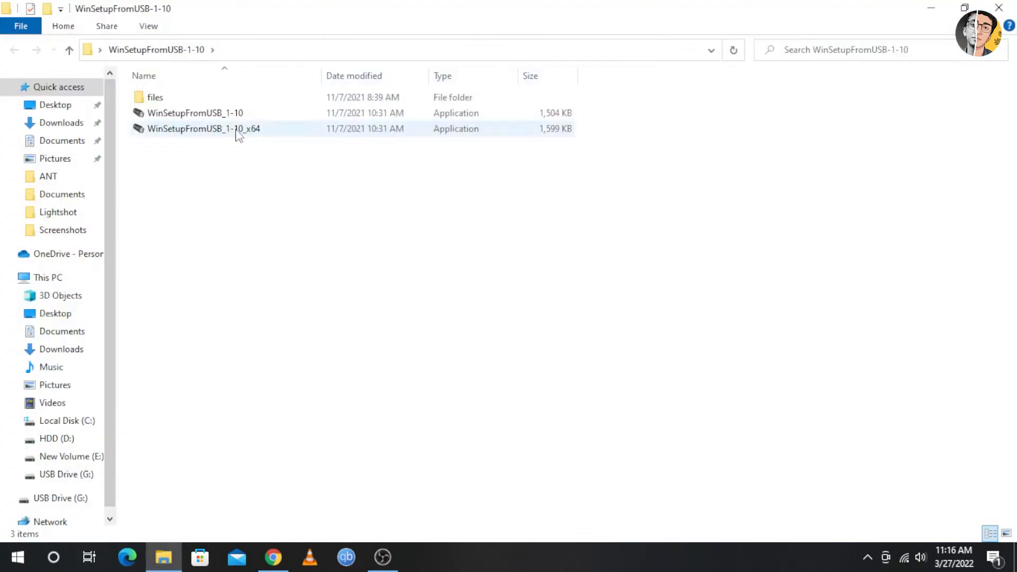
drag(366, 9, 441, 66)
Step: Check the PC's system type in its properties and launch the WinSetupFromUSB_1-10_x64 application
click(319, 195)
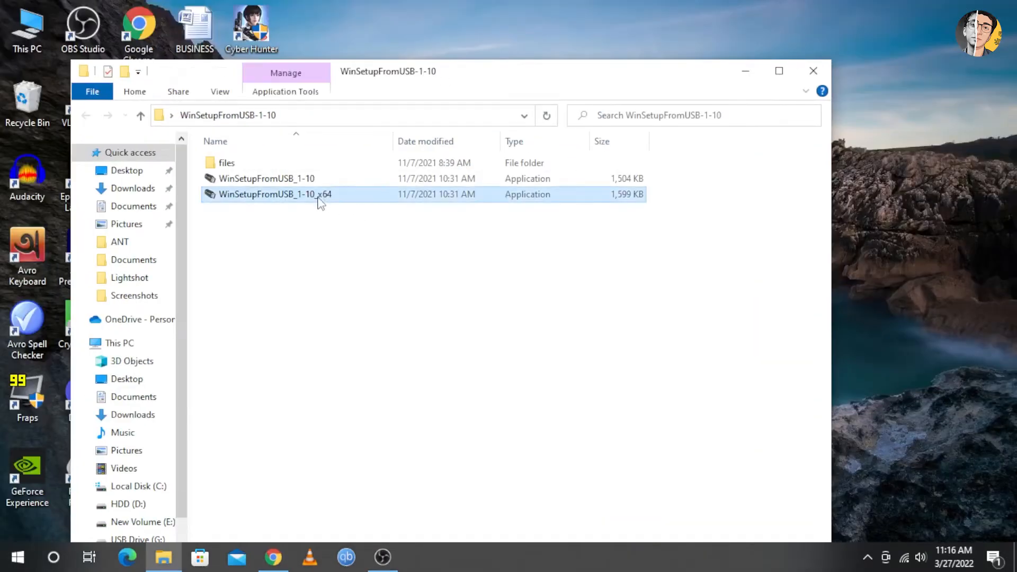
click(299, 180)
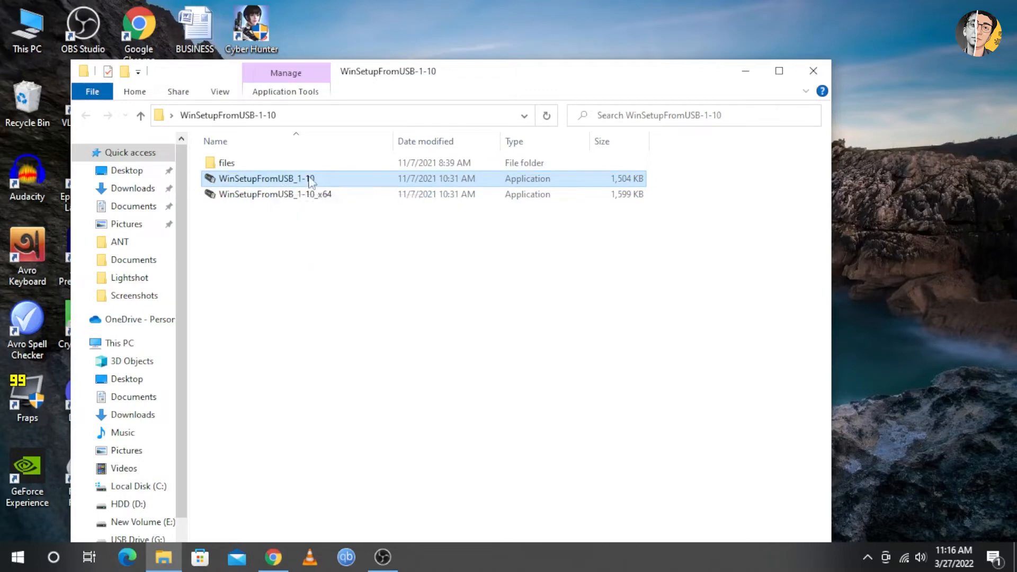
right_click(4, 22)
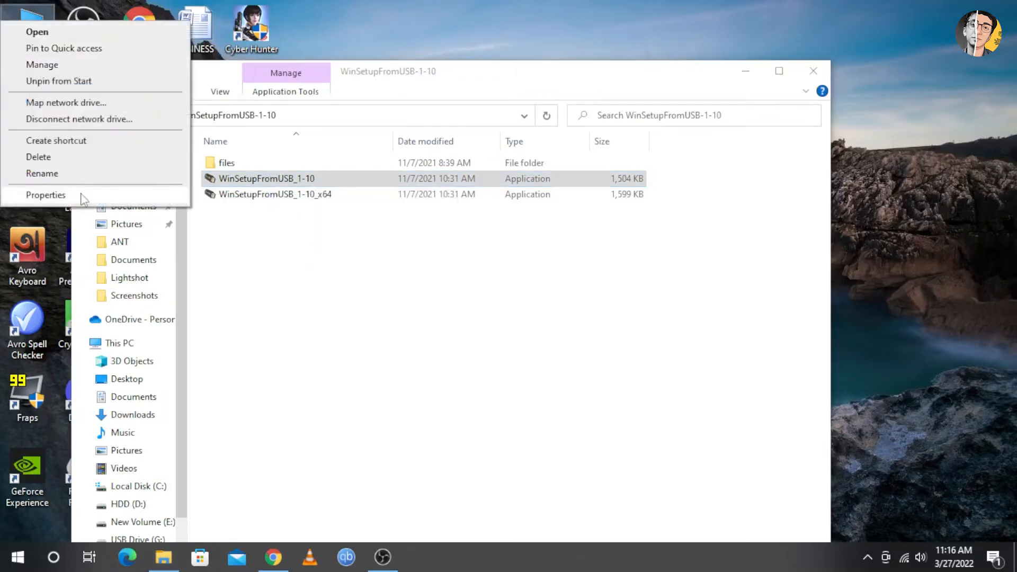
click(48, 197)
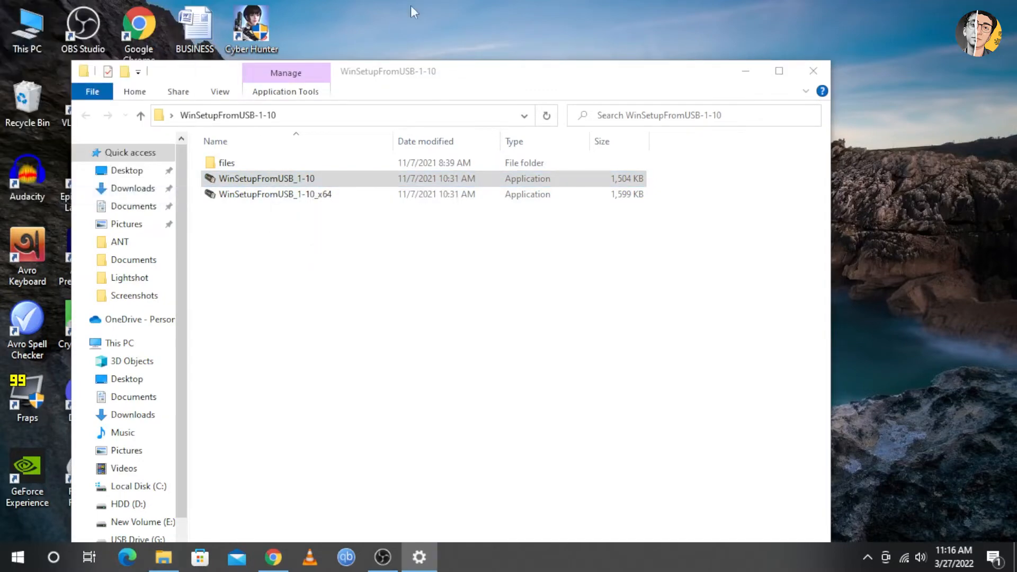
scroll(636, 254, down, 3)
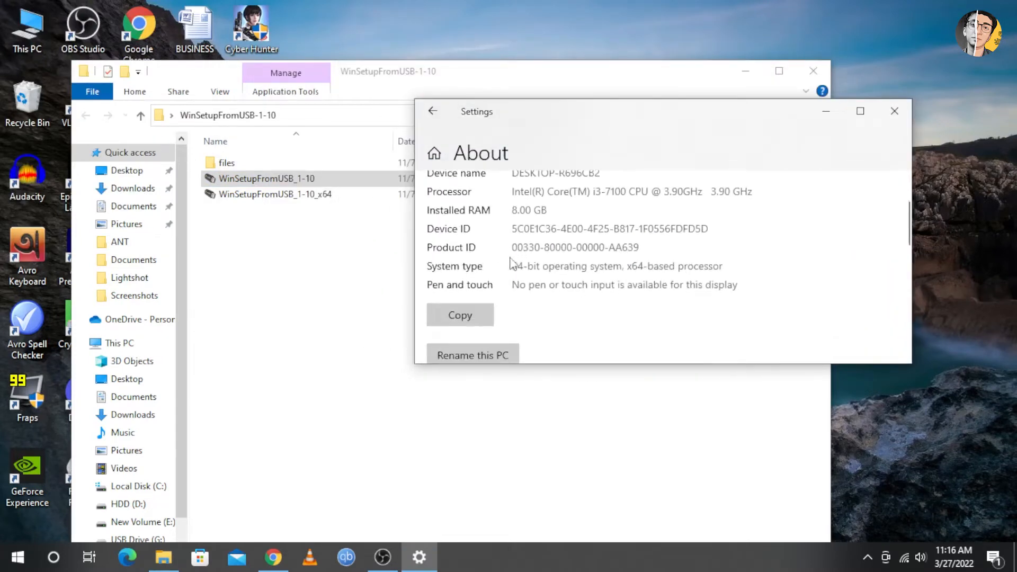
click(893, 111)
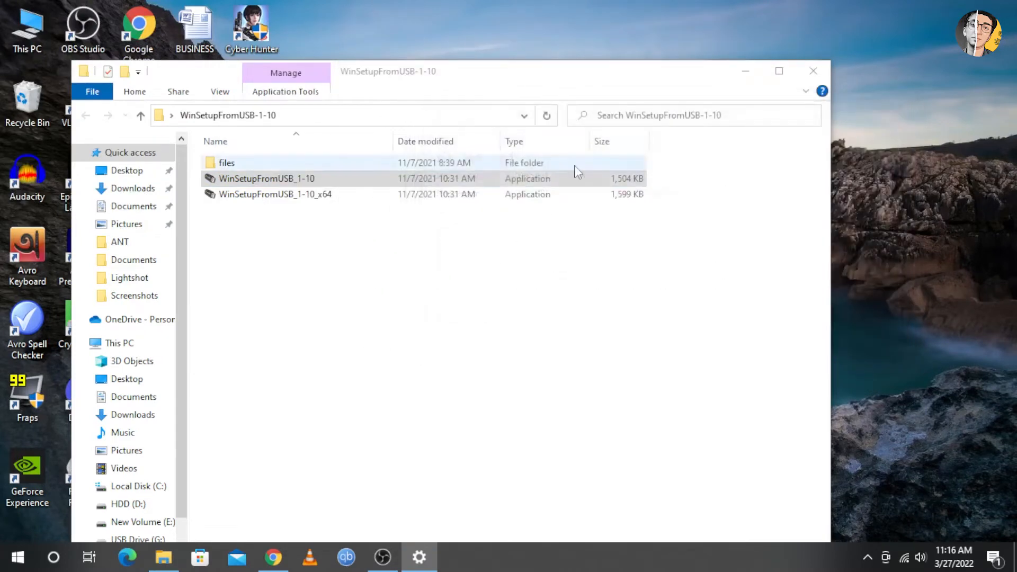
double_click(512, 195)
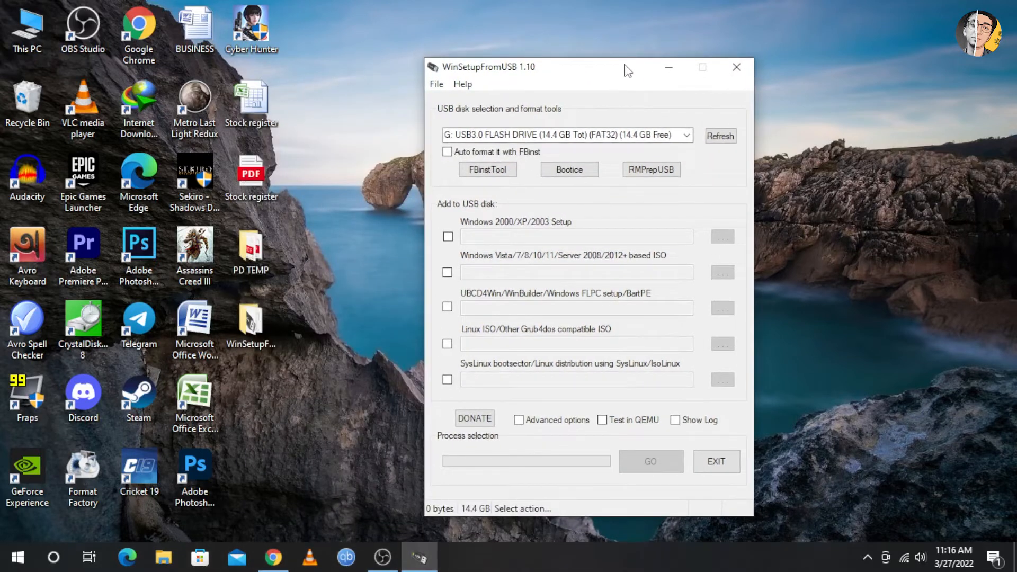
Step: Compare the flash drive selected in WinSetupFromUSB with the USB Drive (G:) listed in This PC
click(641, 135)
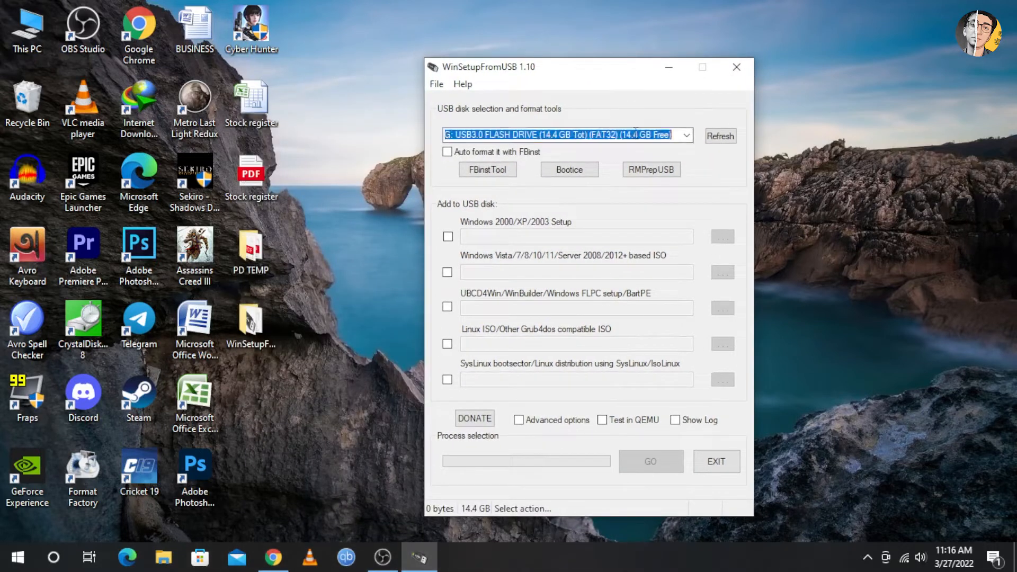
click(689, 139)
click(689, 140)
click(2, 4)
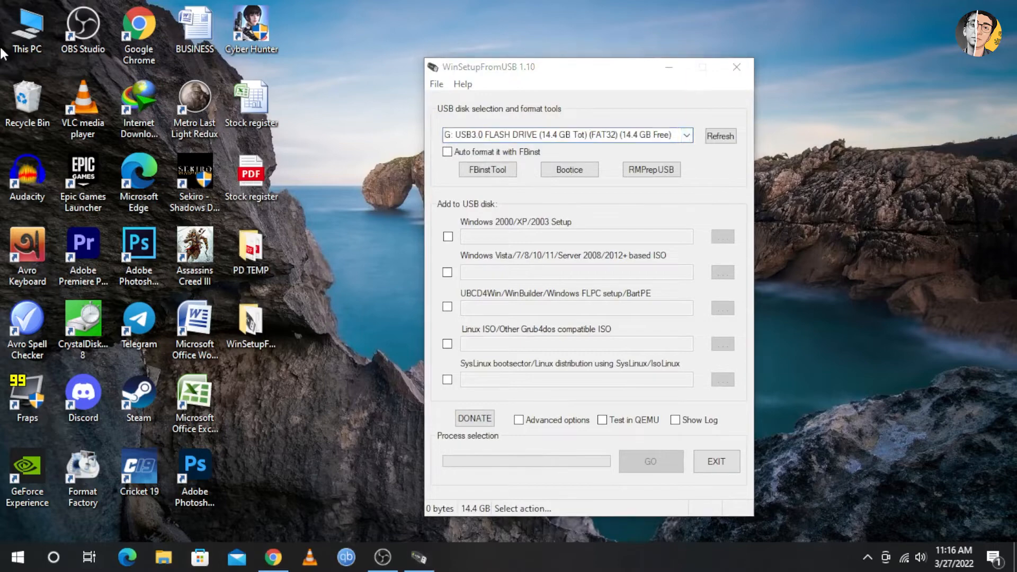
double_click(7, 47)
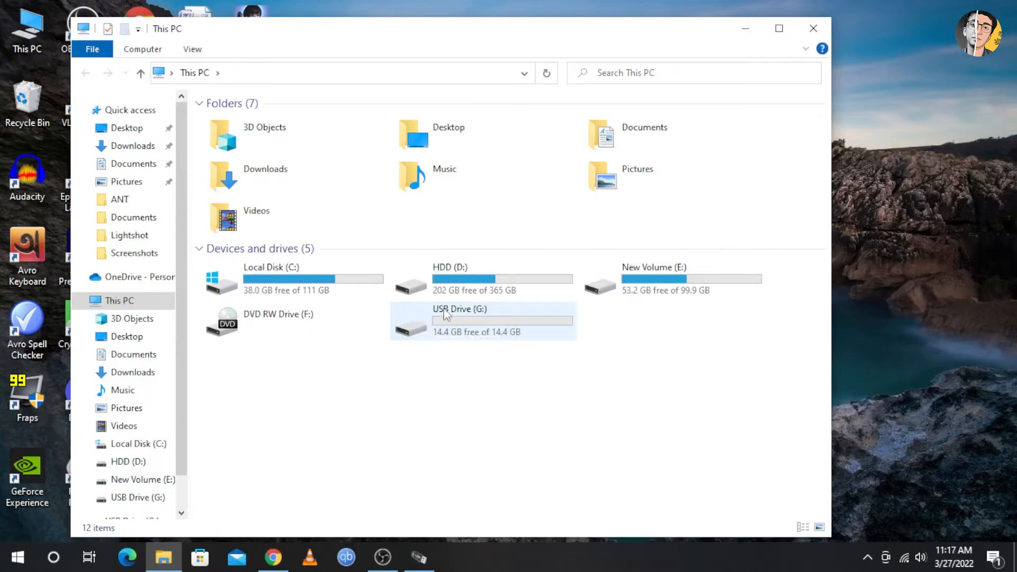
click(812, 29)
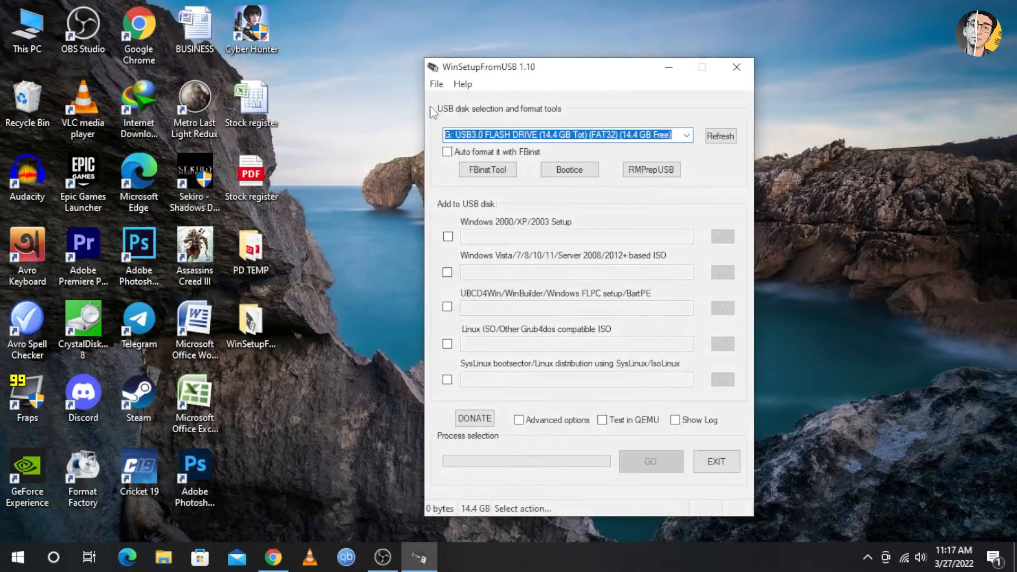
Step: Keep the G: USB3.0 flash drive as the target disk and enable auto format with FBinst
click(687, 138)
click(633, 132)
click(524, 153)
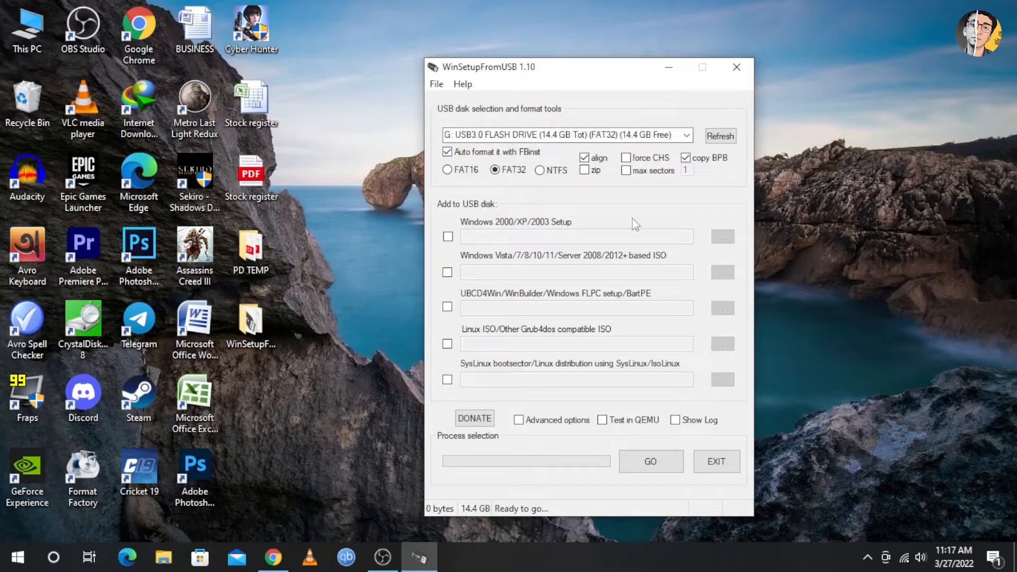
Step: Enable custom menu names for the Vista/7/8/Server source in the advanced options and close them
click(546, 425)
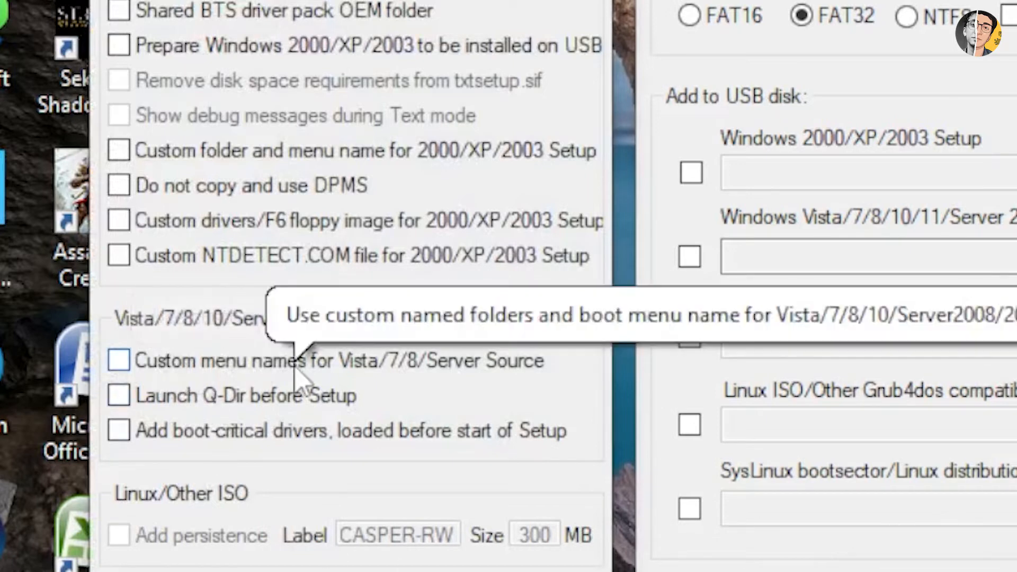
click(411, 356)
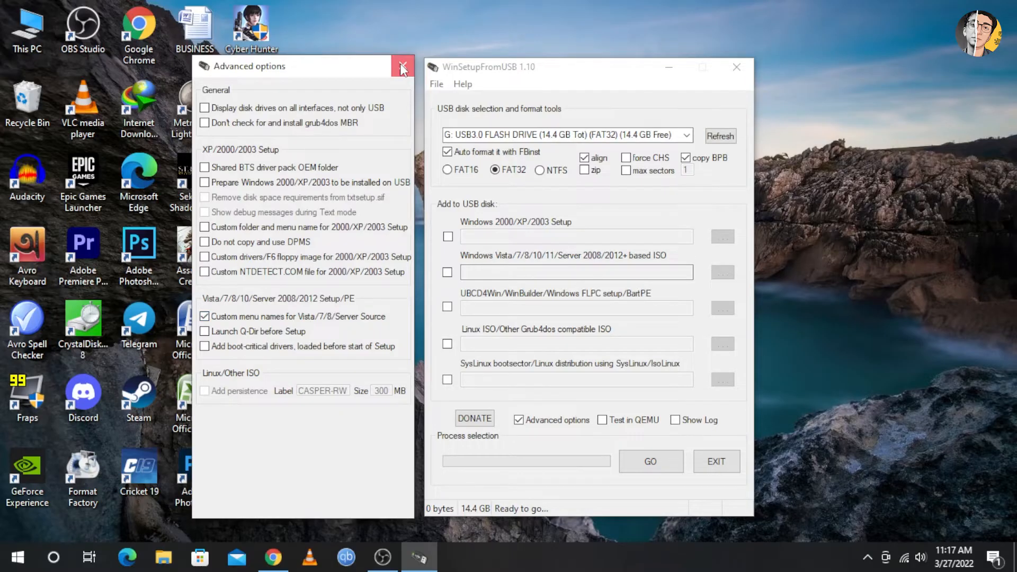
click(403, 68)
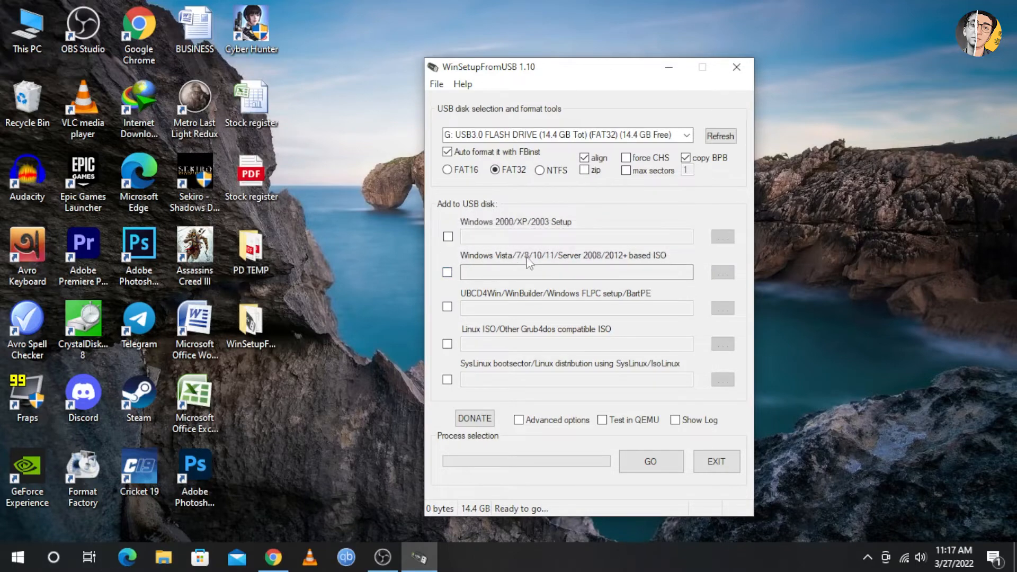
Step: Add the Windows 7 ISO from the Windows ISO folder as the Windows Vista/7/8/10/11 source
click(448, 273)
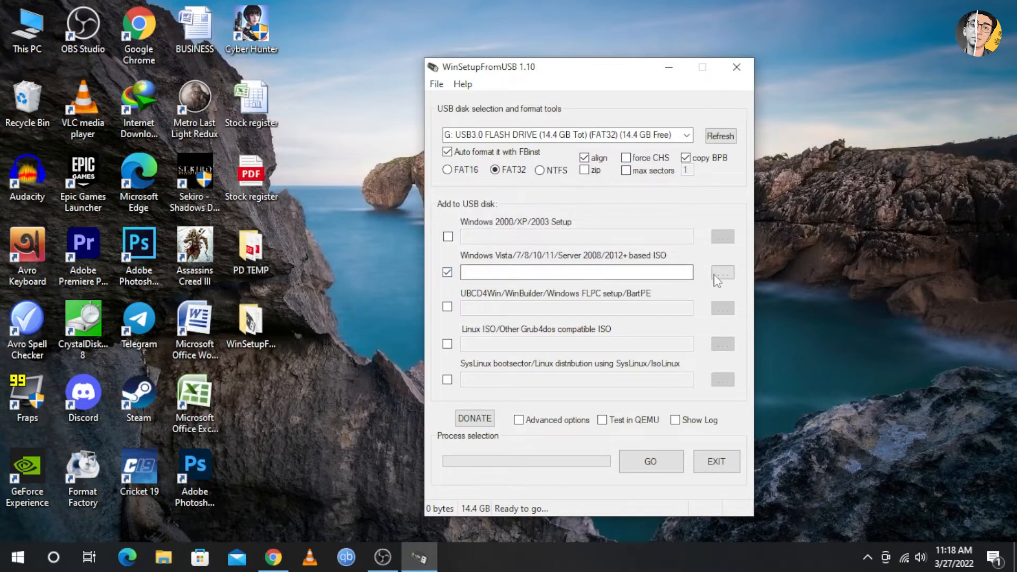
click(715, 276)
click(185, 111)
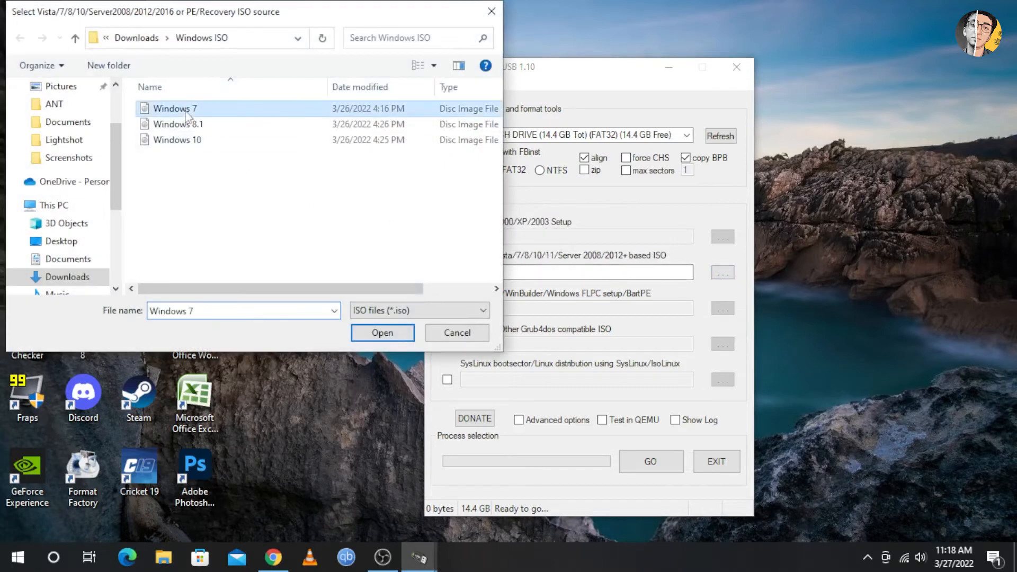
click(383, 334)
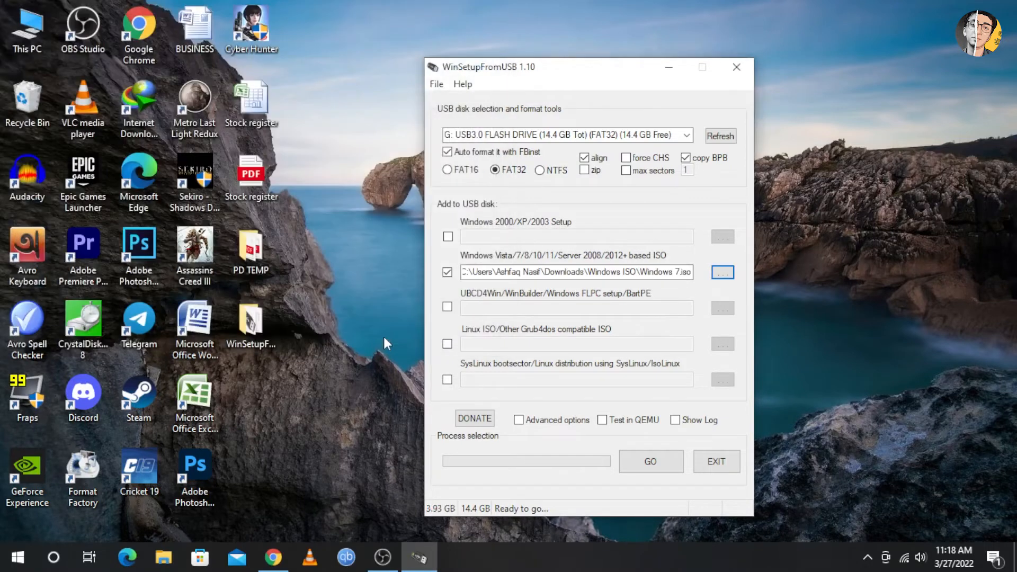
Step: Start writing to the flash drive and accept both warnings about erasing and reformatting it
click(651, 463)
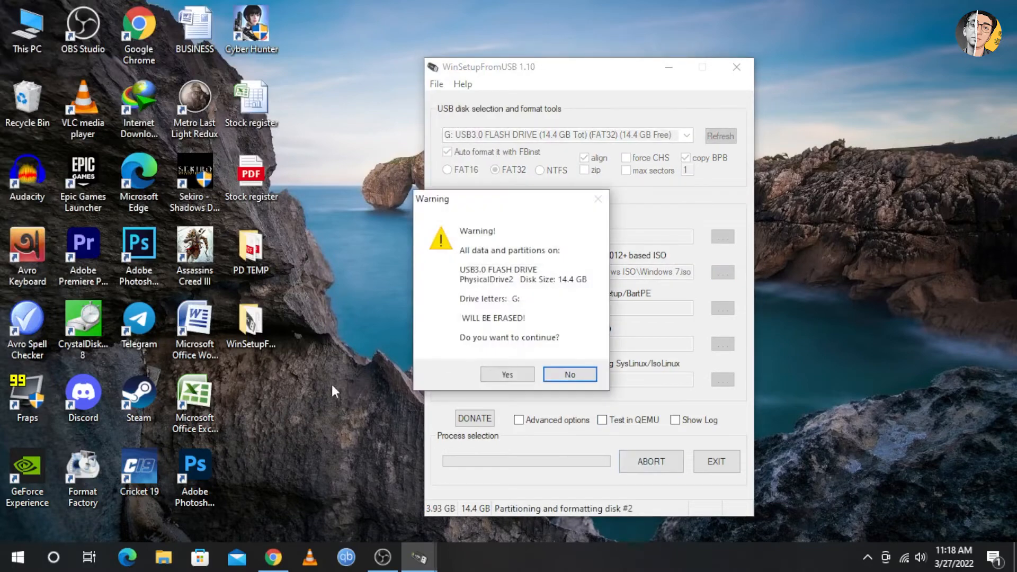
click(506, 373)
click(479, 374)
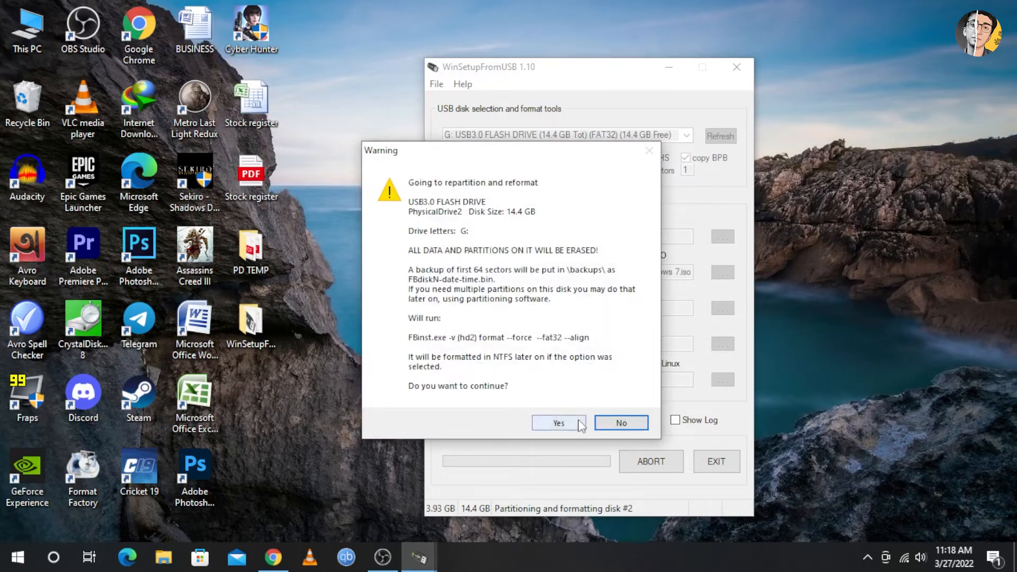
click(600, 423)
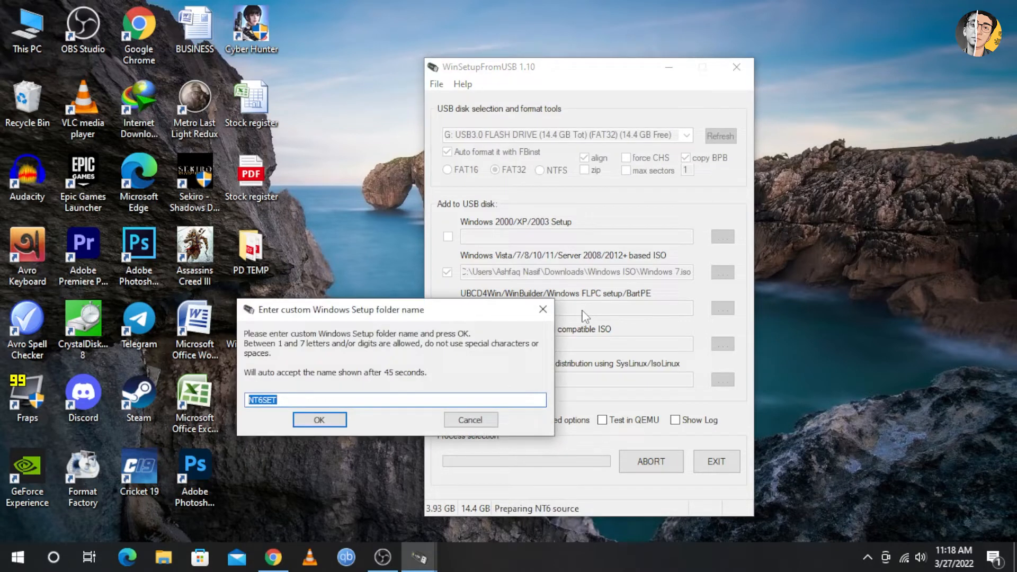
Step: Name the setup folder Windows and the boot menu entry Windows-7, and dismiss the completion message once writing is done
drag(379, 316, 362, 241)
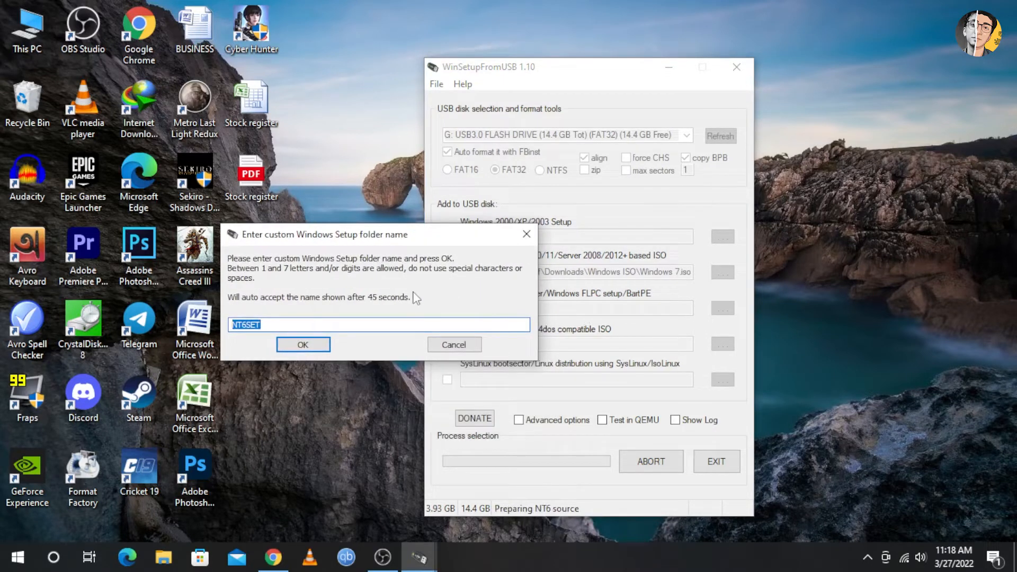
text(Windows)
click(316, 345)
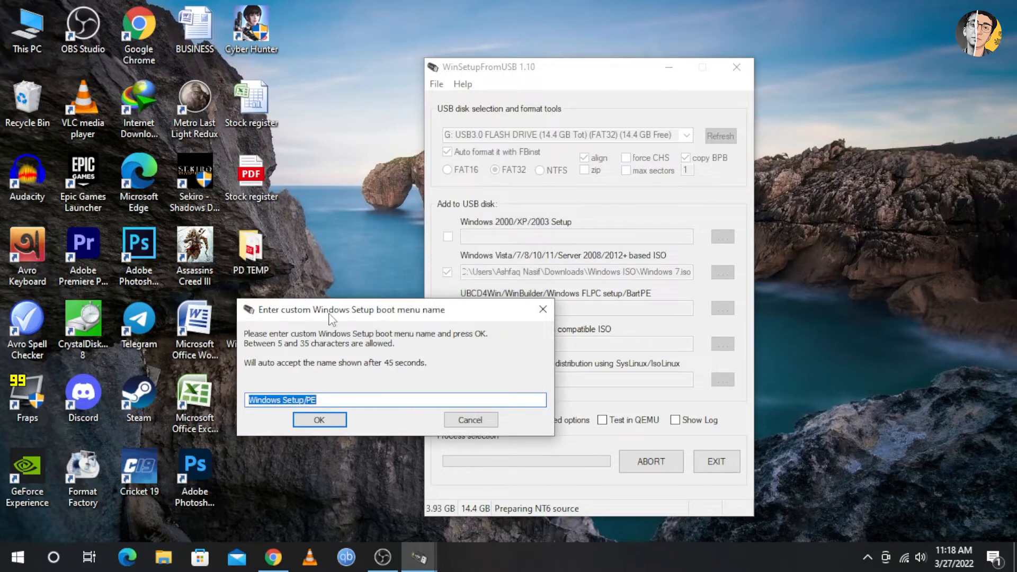
text(W)
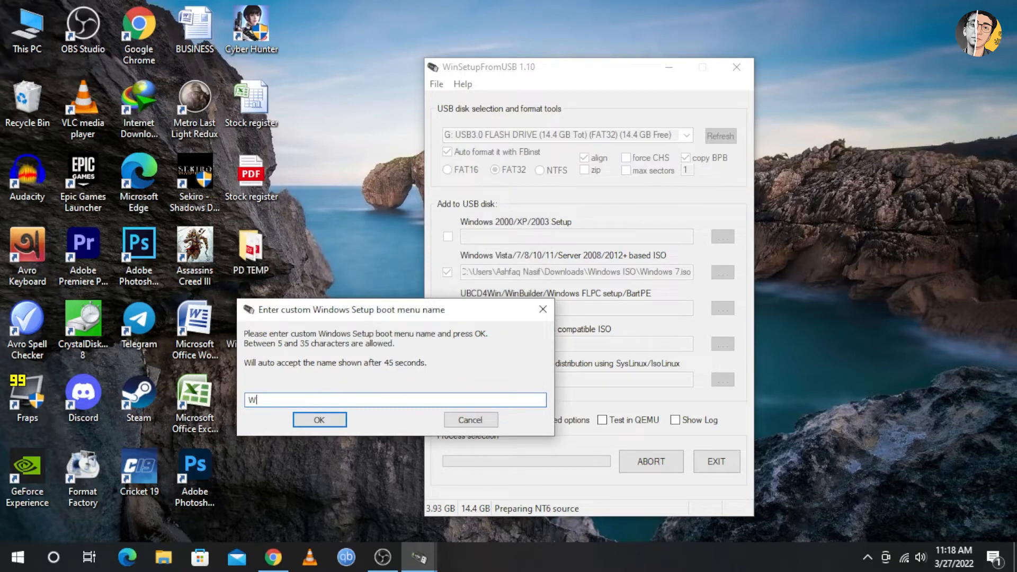
text(indows-7)
click(326, 422)
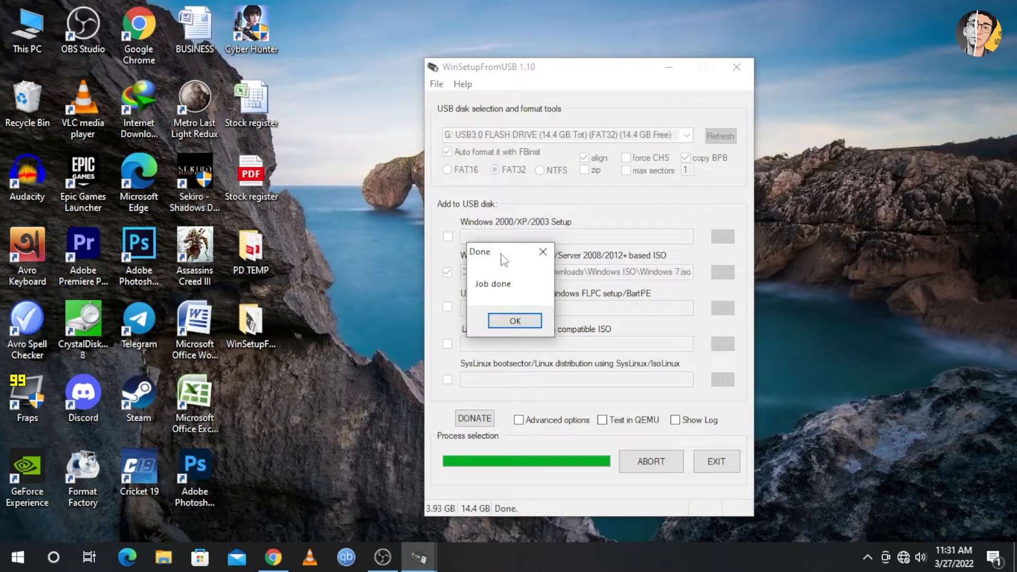
drag(502, 254, 531, 275)
click(557, 343)
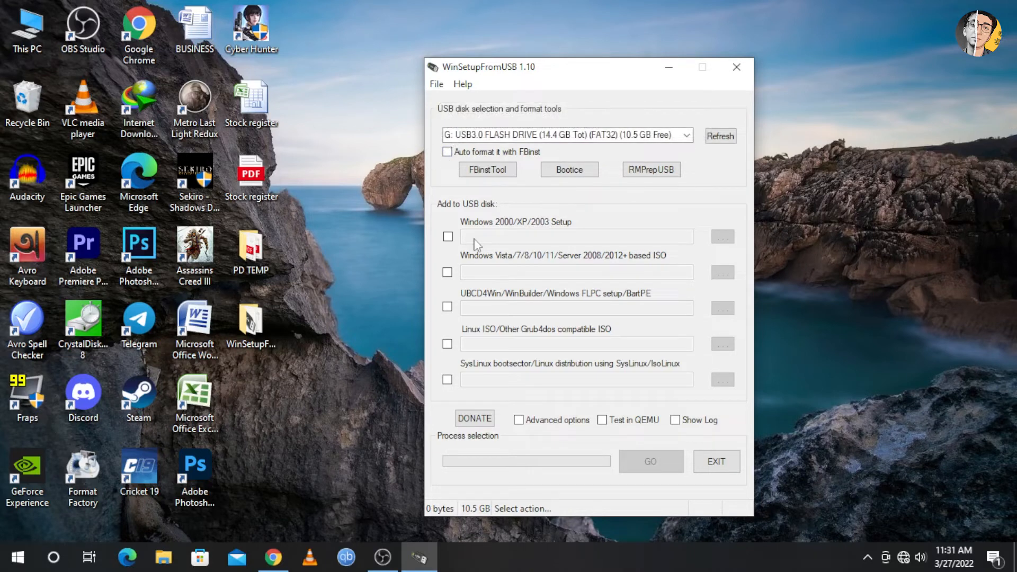
Step: Add the Windows 8.1 ISO as the Windows Vista/7/8/10/11 source, leaving auto format off
click(453, 275)
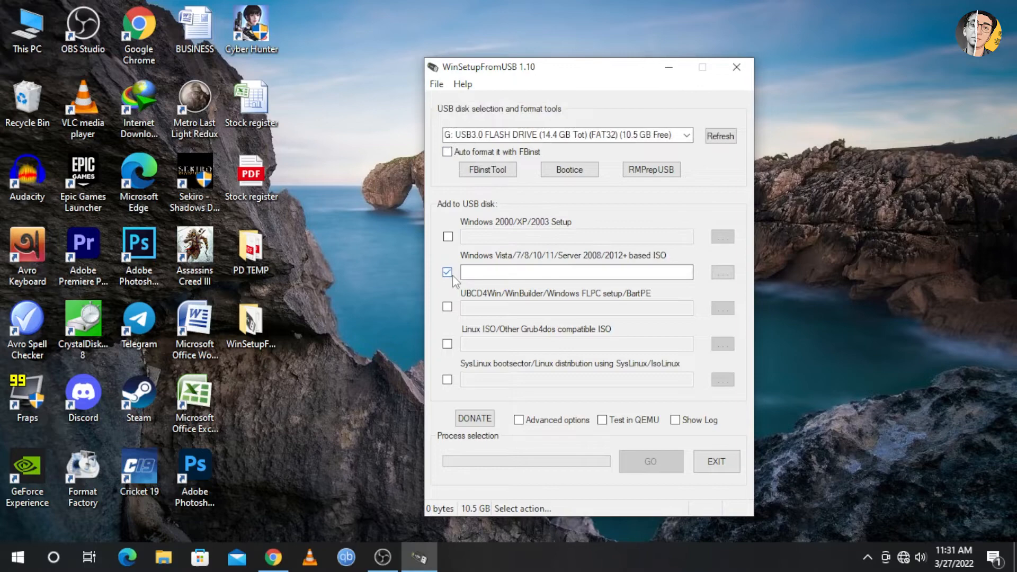
click(722, 273)
click(199, 127)
double_click(199, 127)
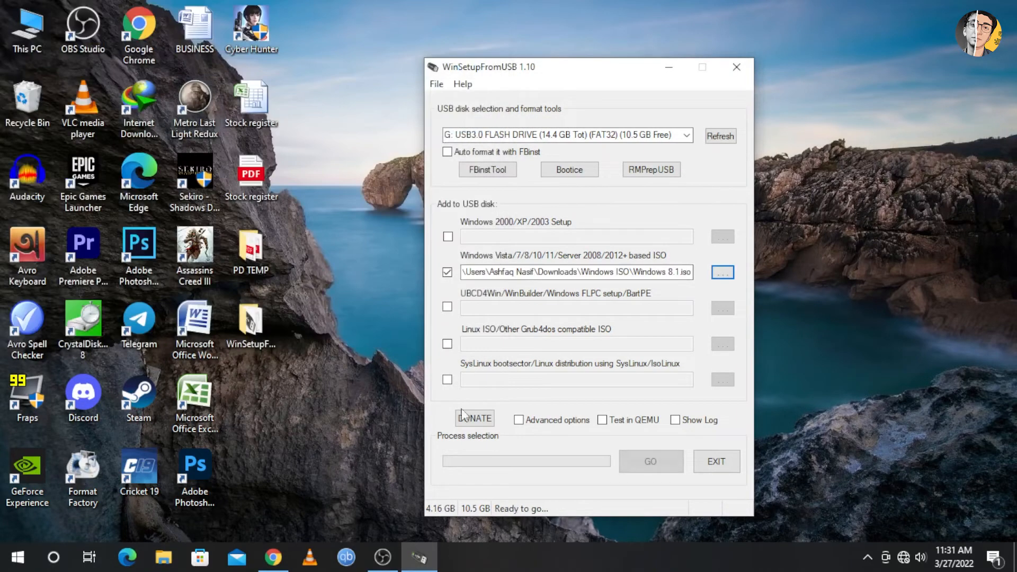
Step: Enable custom menu names for the Windows 8.1 source in the advanced options and start writing it to the flash drive
click(554, 421)
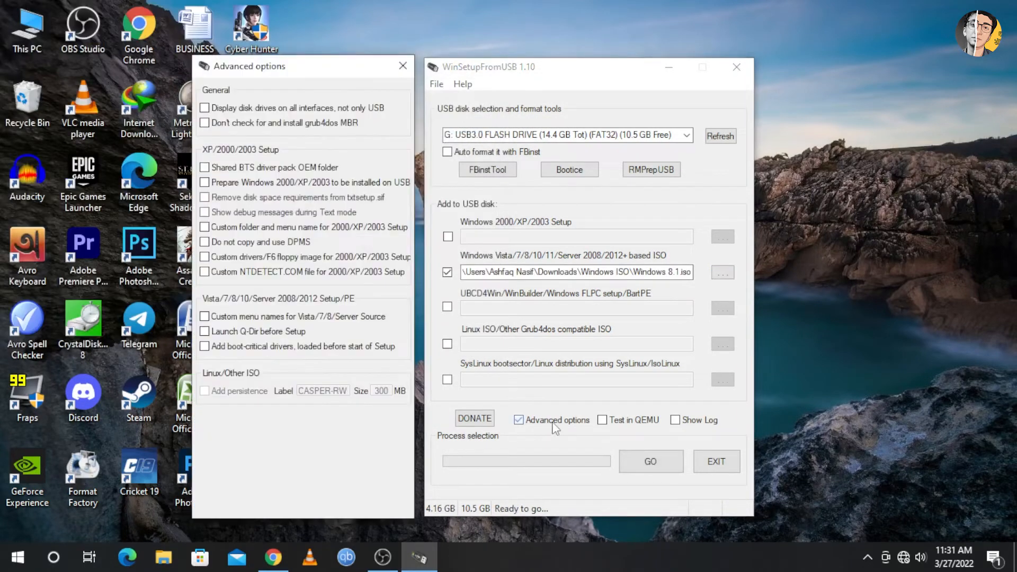
click(249, 318)
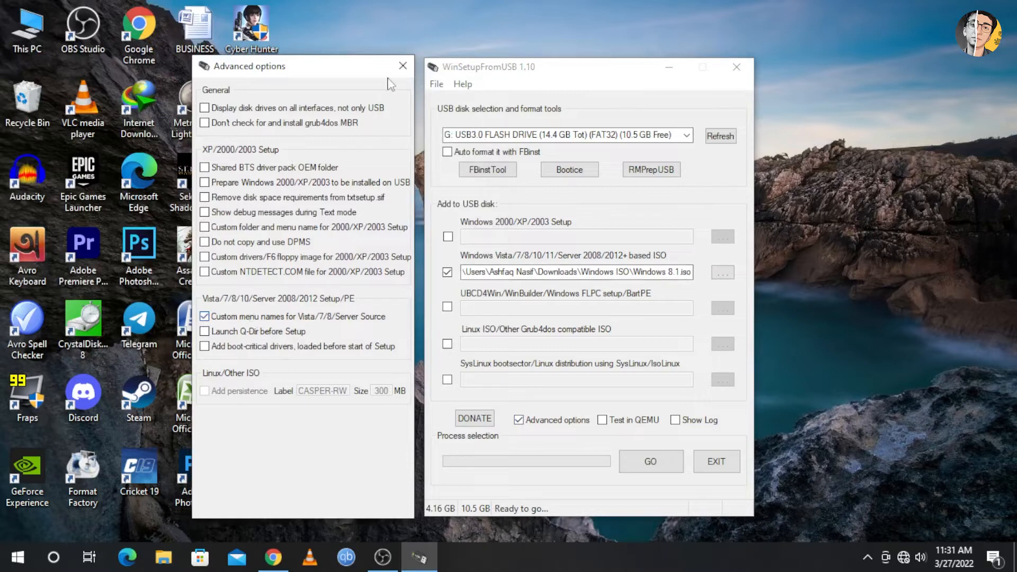
click(402, 67)
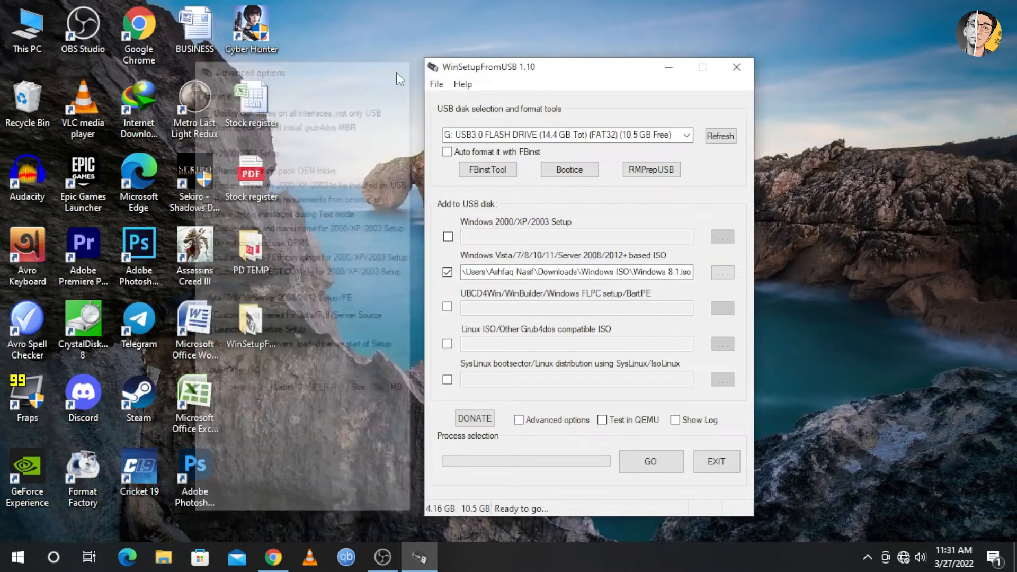
click(641, 457)
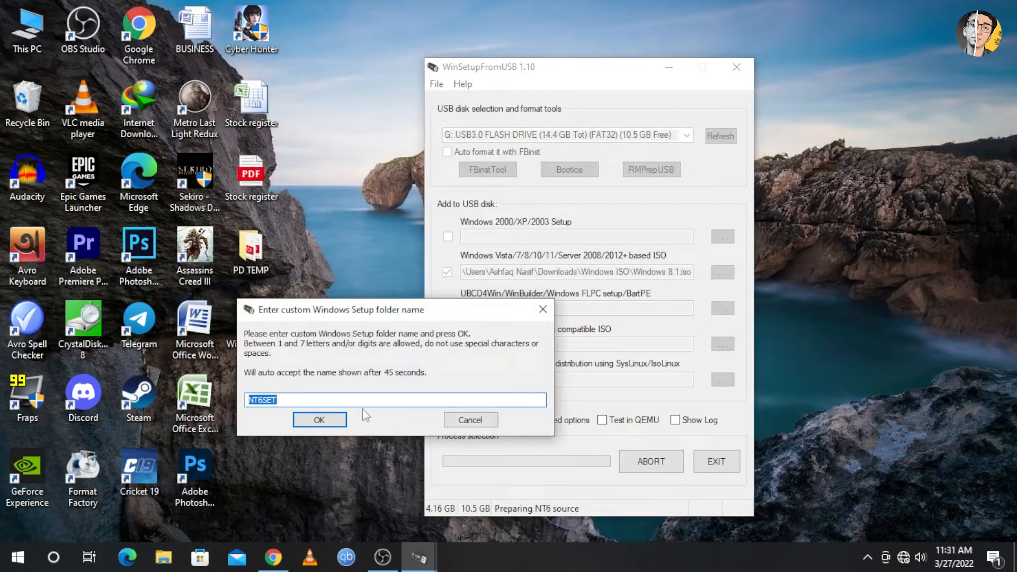
Step: Try to use Windows as the setup folder name for the Windows 8.1 source
text(Windows)
click(317, 419)
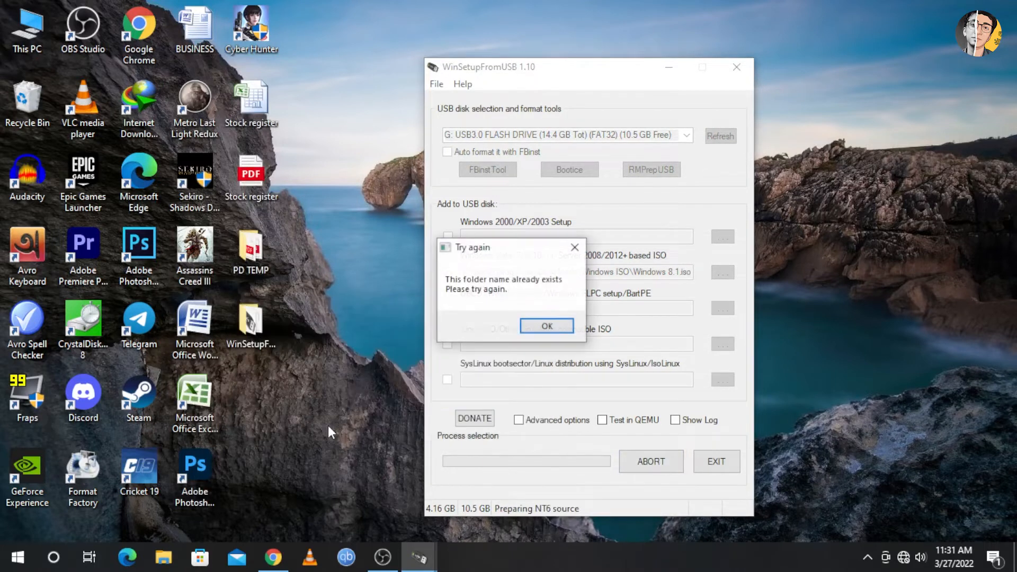
click(546, 327)
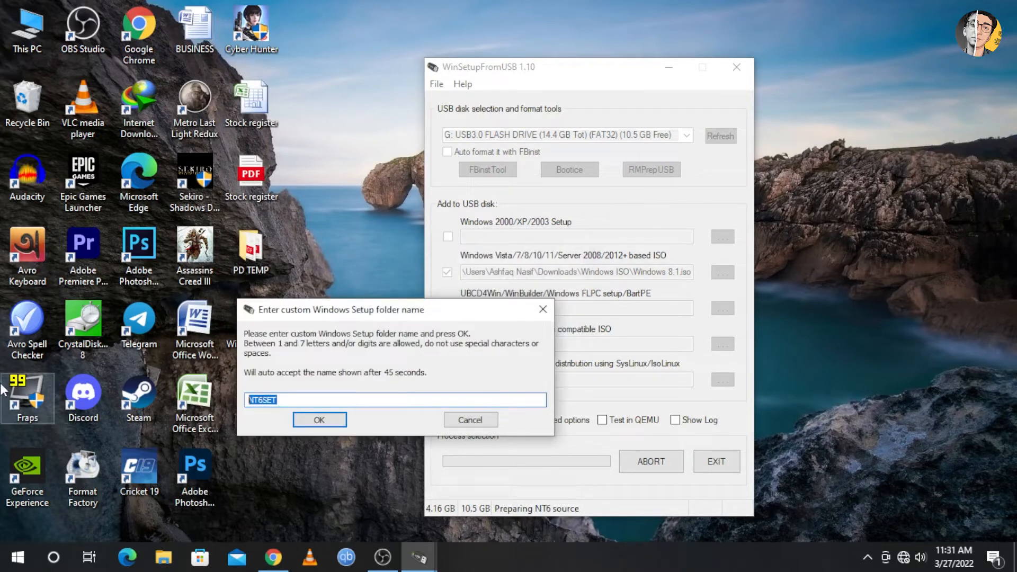
Step: Name the setup folder Windo and the boot menu entry Windows 8.1, and dismiss the completion message once writing is done
text(Window)
key(BackSpace)
key(Return)
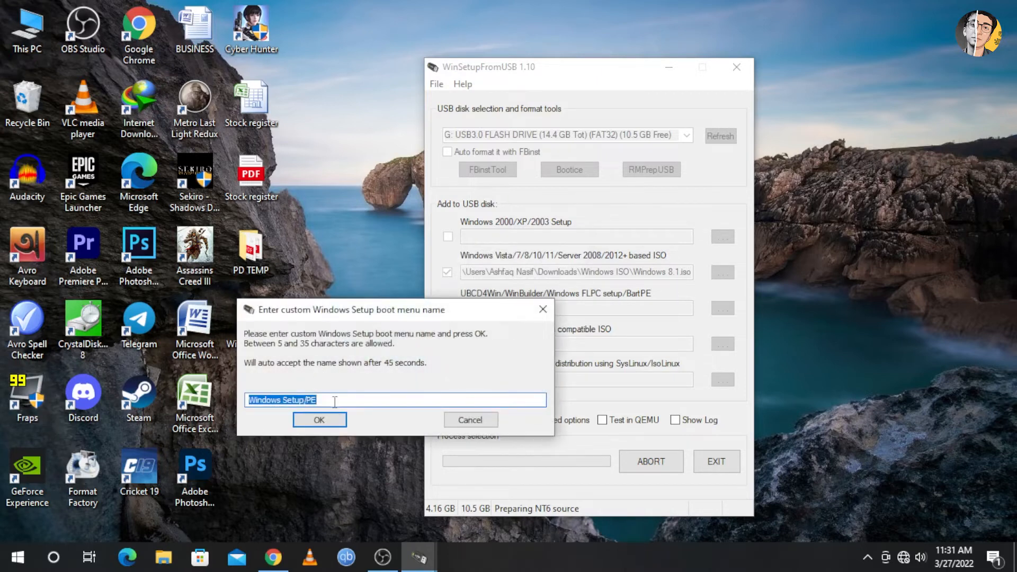
text(Window)
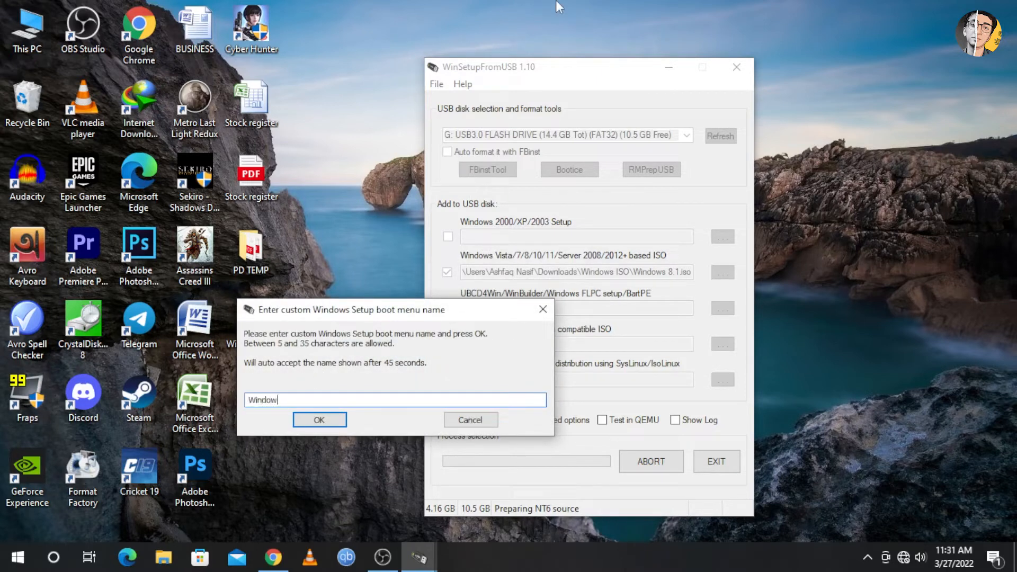
text(s 8.1)
click(332, 425)
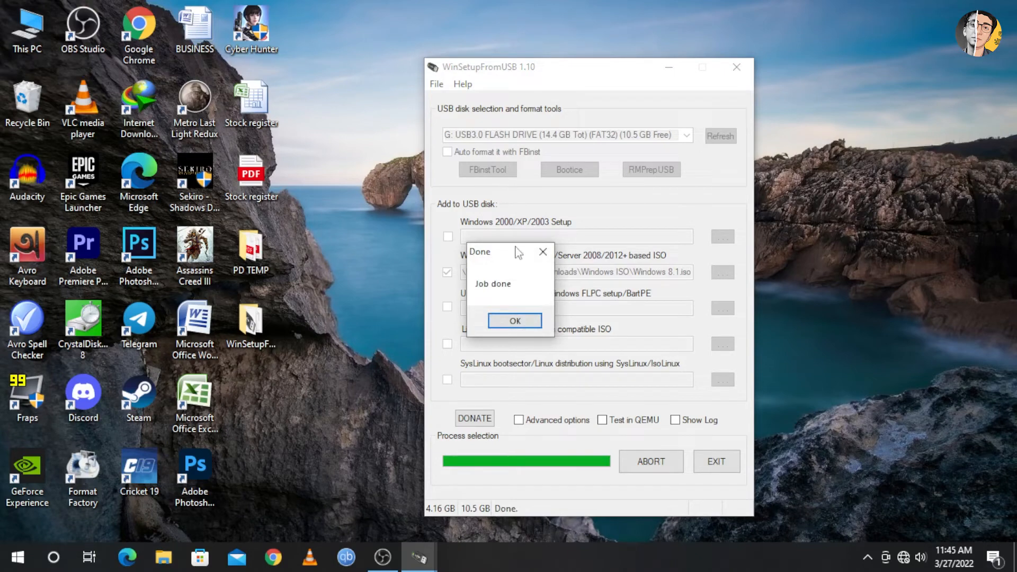
drag(517, 253, 539, 263)
click(537, 331)
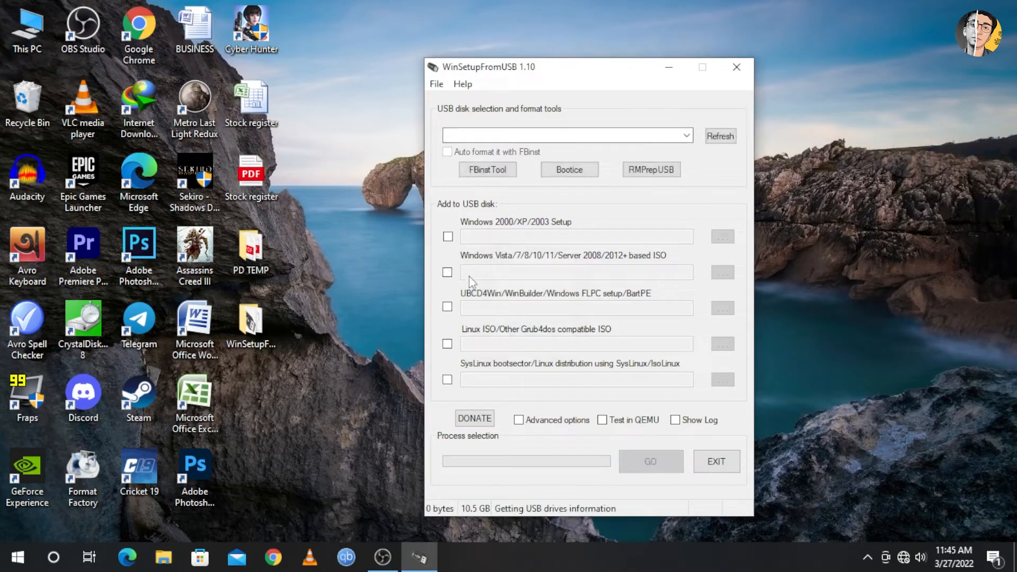
Step: Add the Windows 10 ISO from the Windows ISO folder as the Windows Vista/7/8/10/11 source
click(447, 273)
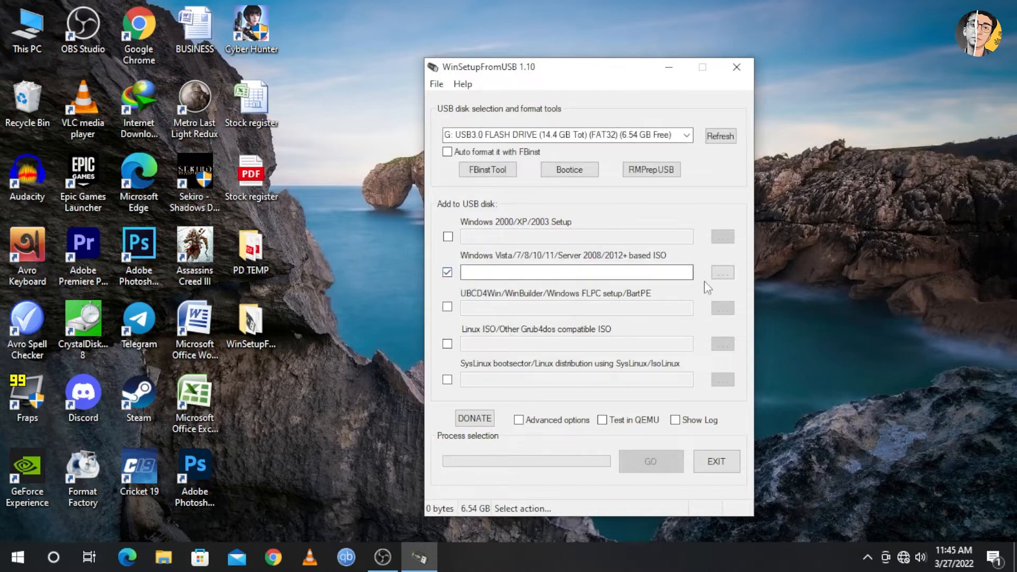
click(722, 272)
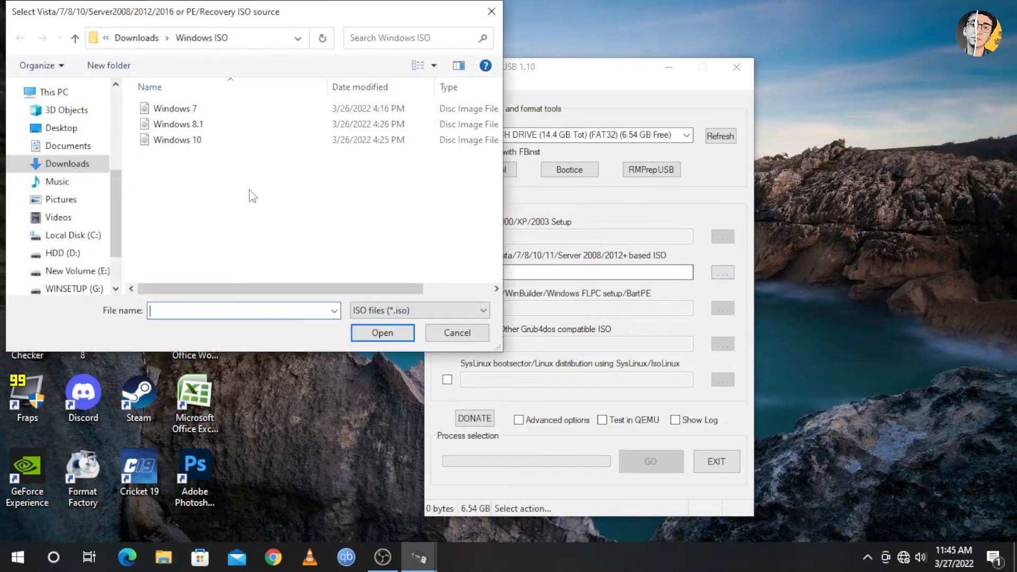
double_click(198, 141)
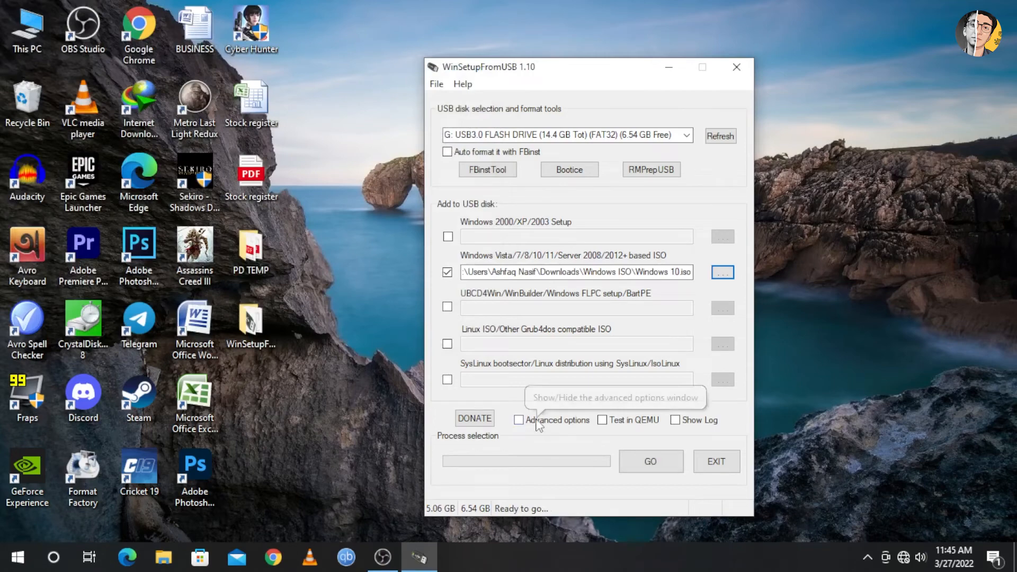
Step: Enable custom menu names for the Windows 10 source in the advanced options and start writing it to the flash drive
click(543, 421)
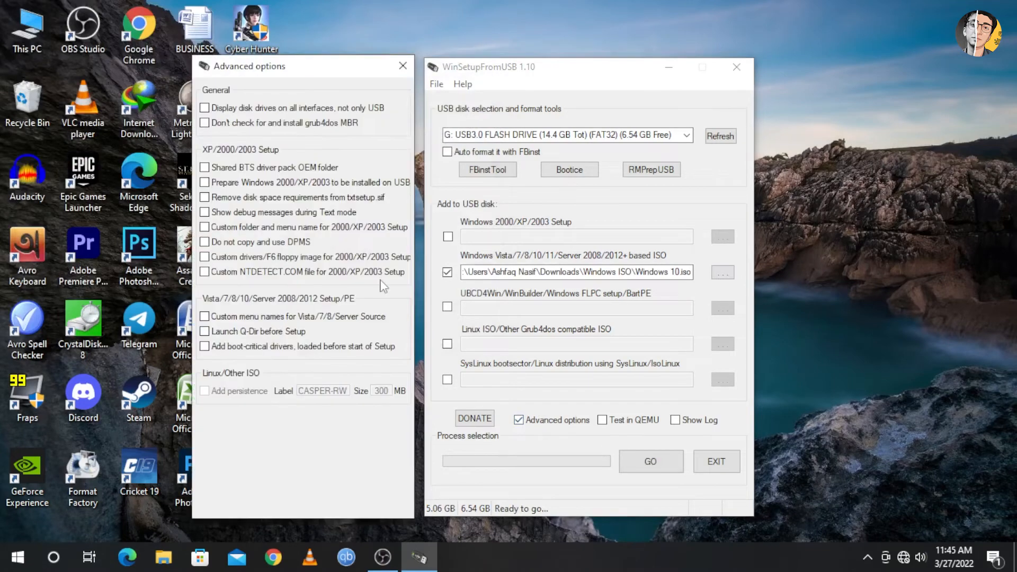
click(239, 317)
click(403, 66)
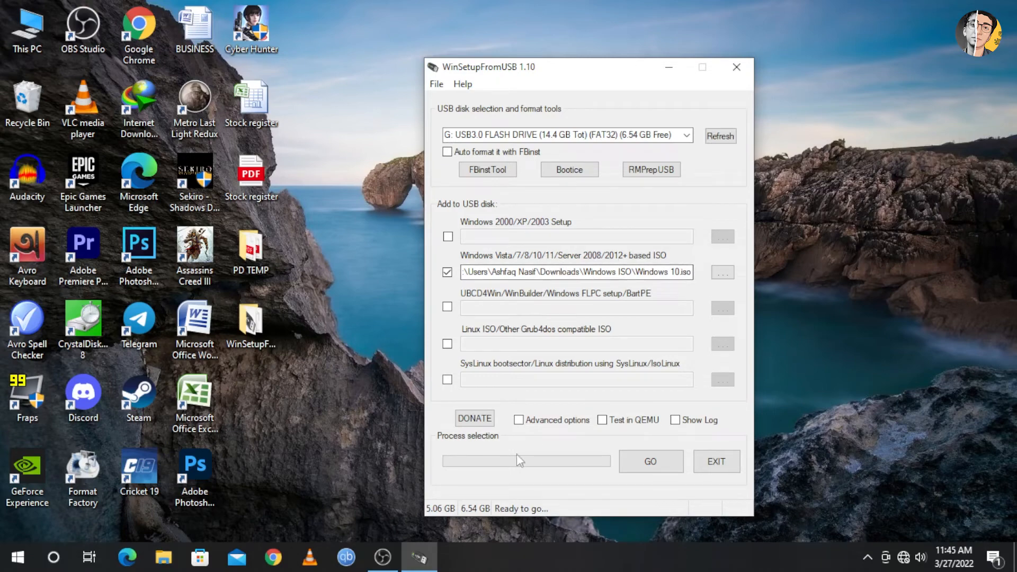
click(666, 456)
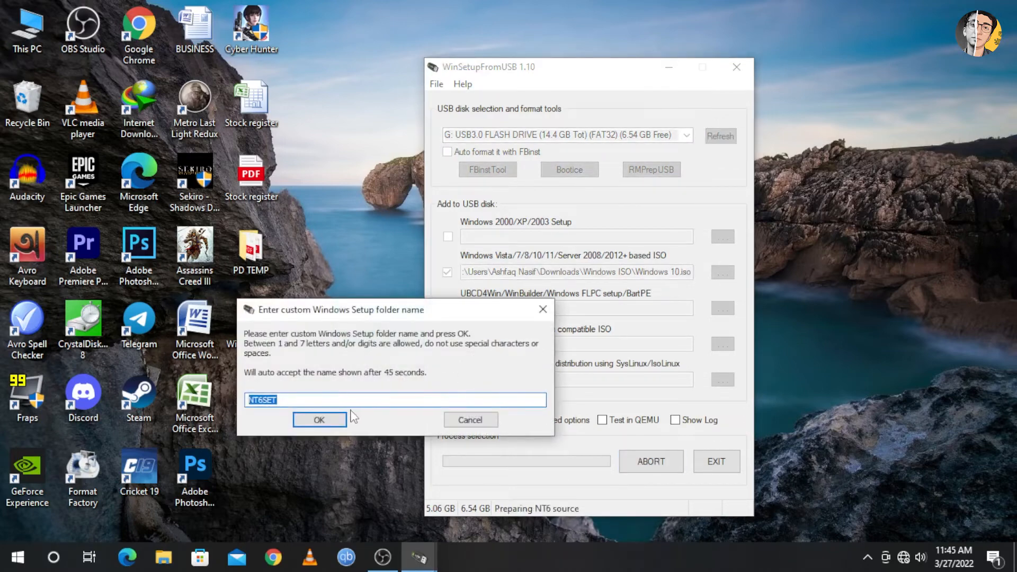
Step: Name the setup folder Wndow and the boot menu entry Windows 10, and dismiss the completion message once writing is done
text(Wndow)
click(306, 418)
text(Win)
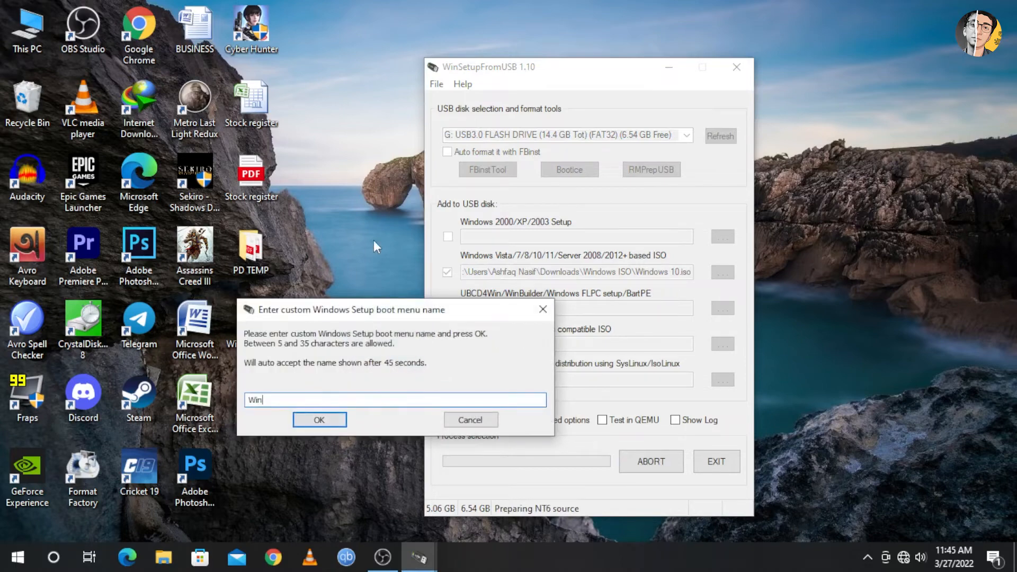
text(dows 10)
click(325, 416)
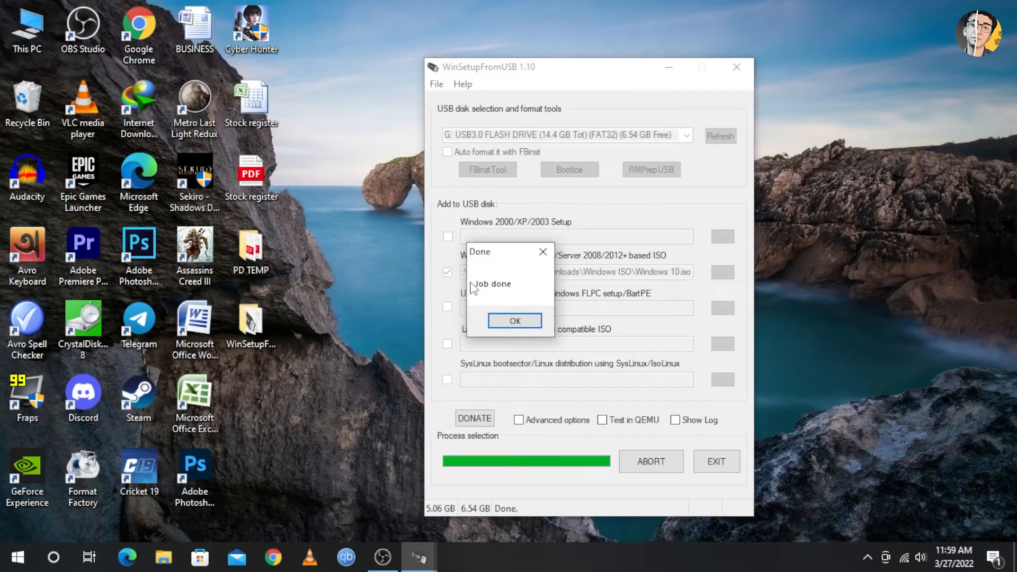
click(513, 320)
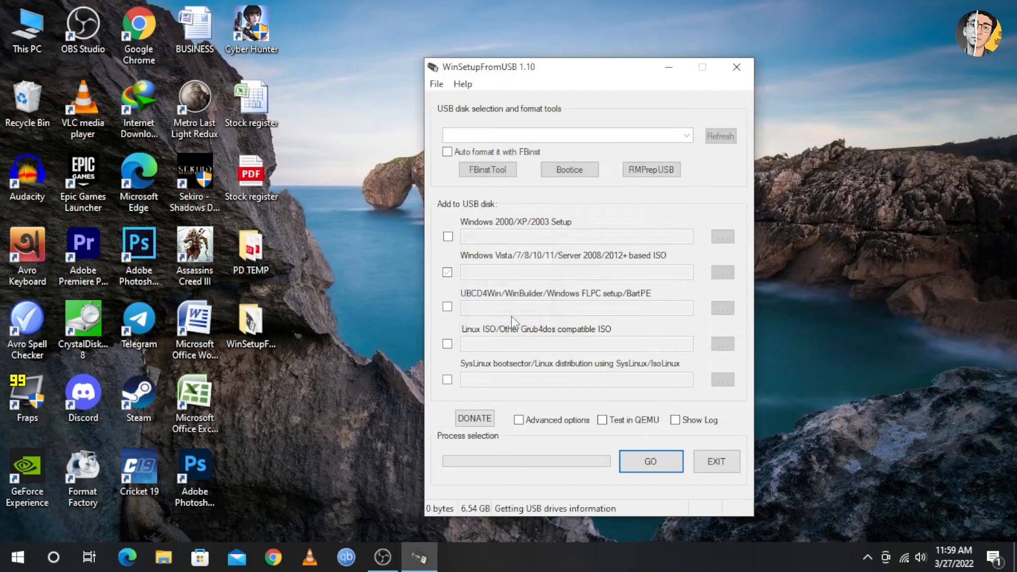
Step: Close the USB setup tool, refresh the desktop and restart the computer
click(736, 67)
right_click(470, 122)
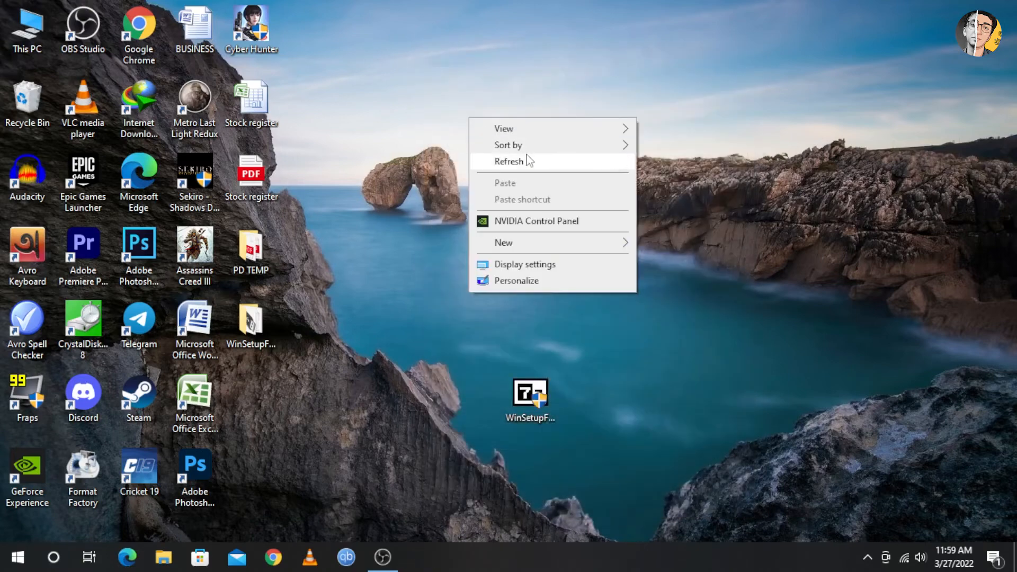
click(517, 161)
click(18, 556)
click(17, 528)
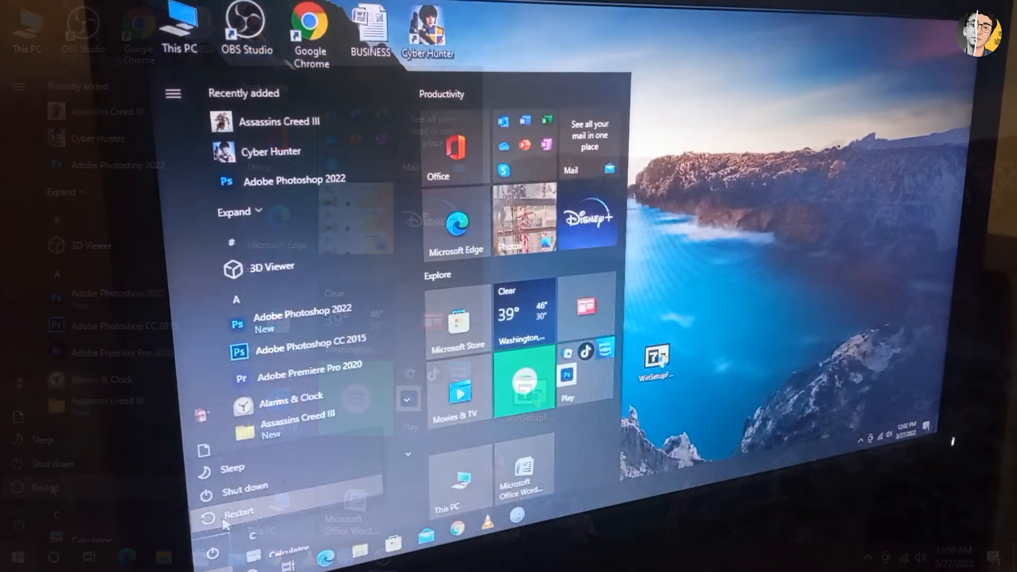
click(224, 522)
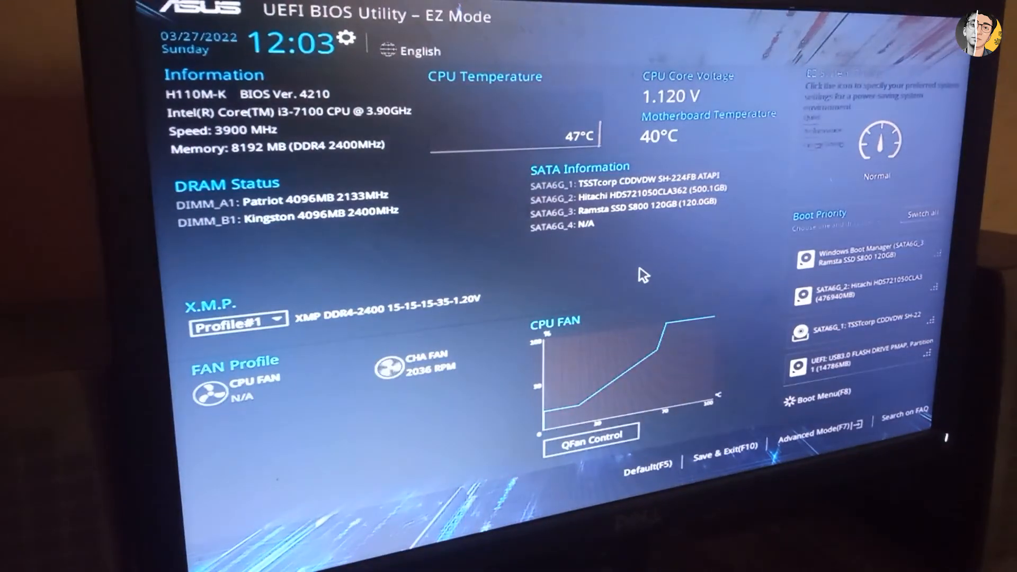
Step: Boot the computer from the non-UEFI USB3.0 FLASH DRIVE PMAP (14786MB) entry of the BIOS boot menu
key(F8)
key(Down)
key(Down)
key(Down)
key(Down)
key(Down)
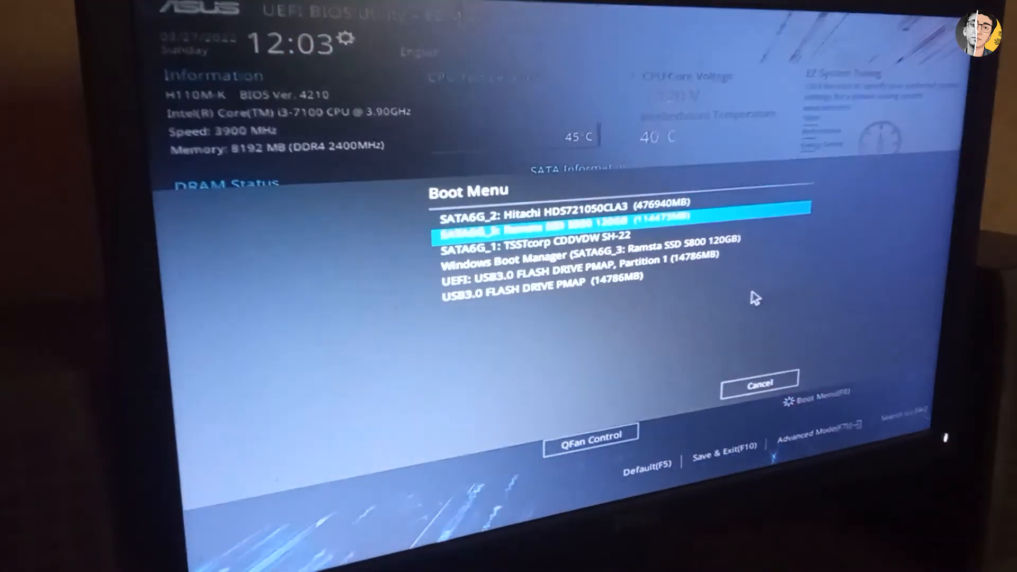
key(Return)
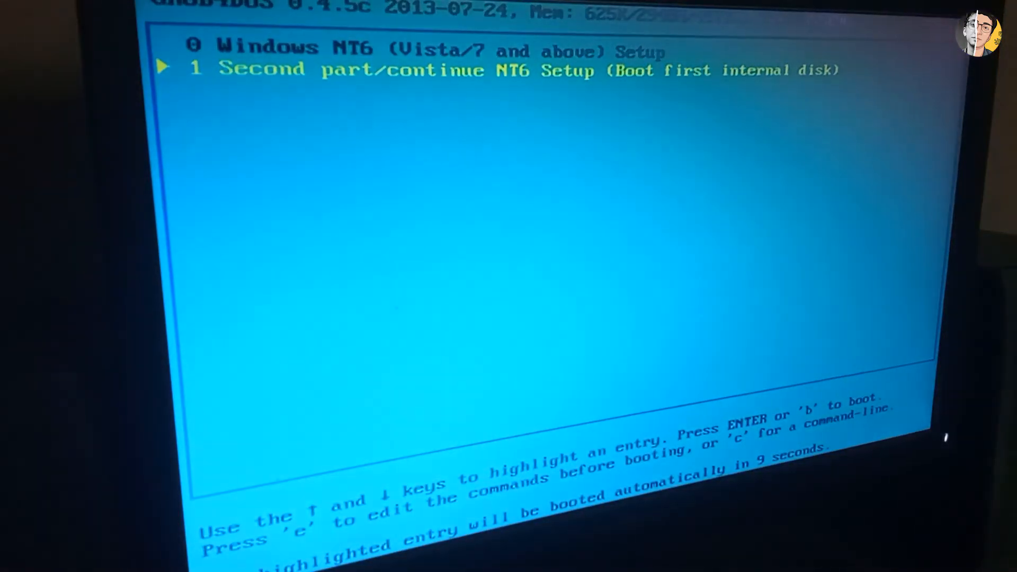
Step: Start the Windows NT6 (Vista/7 and above) Setup entry from the Grub4dos menu
key(Up)
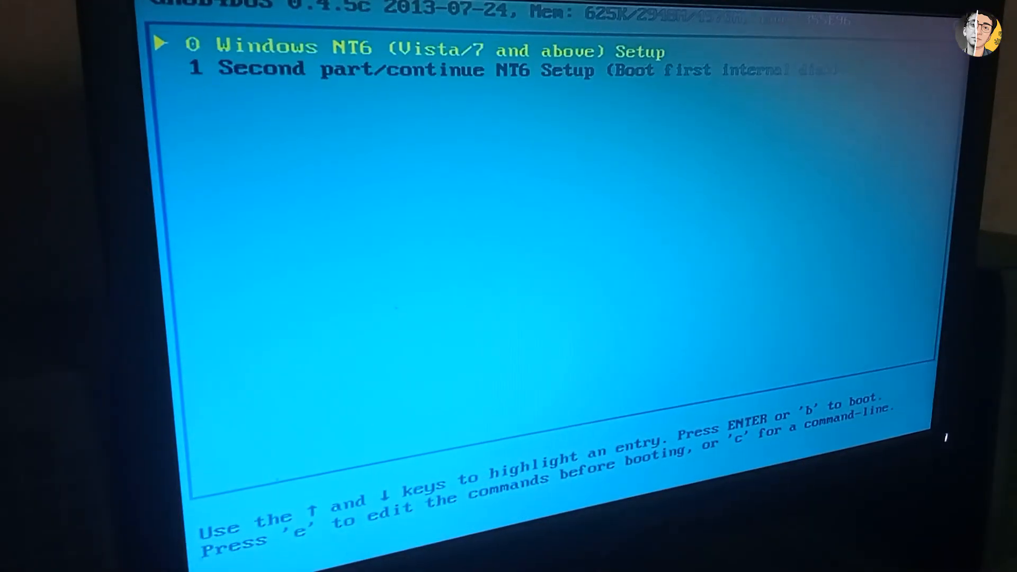
key(Down)
key(Up)
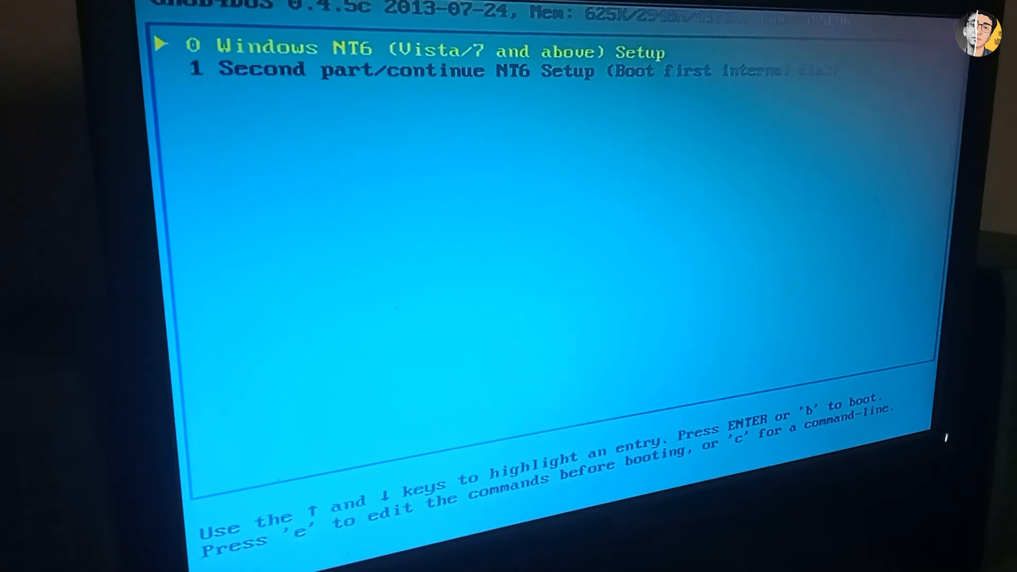
key(Return)
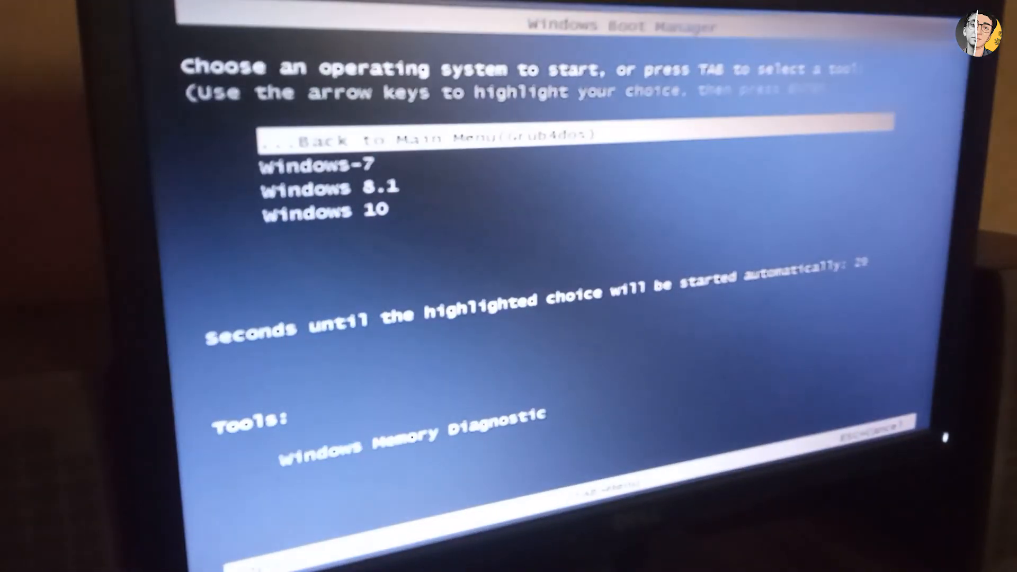
Step: Look through the Windows-7, Windows 8.1 and Windows 10 boot entries and start the Windows 10 installer
key(Down)
key(Down)
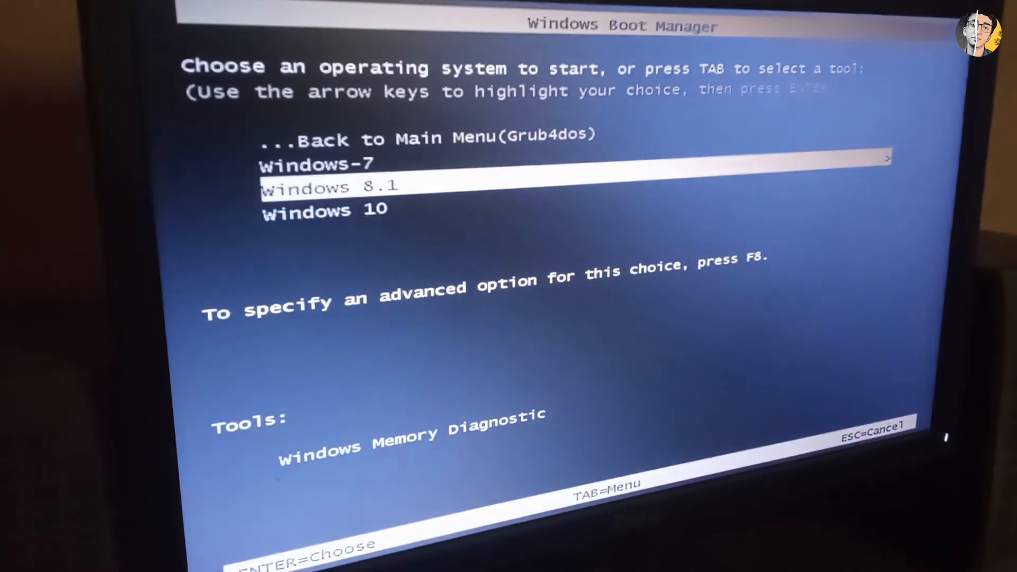
key(Down)
key(Up)
key(Up)
key(Down)
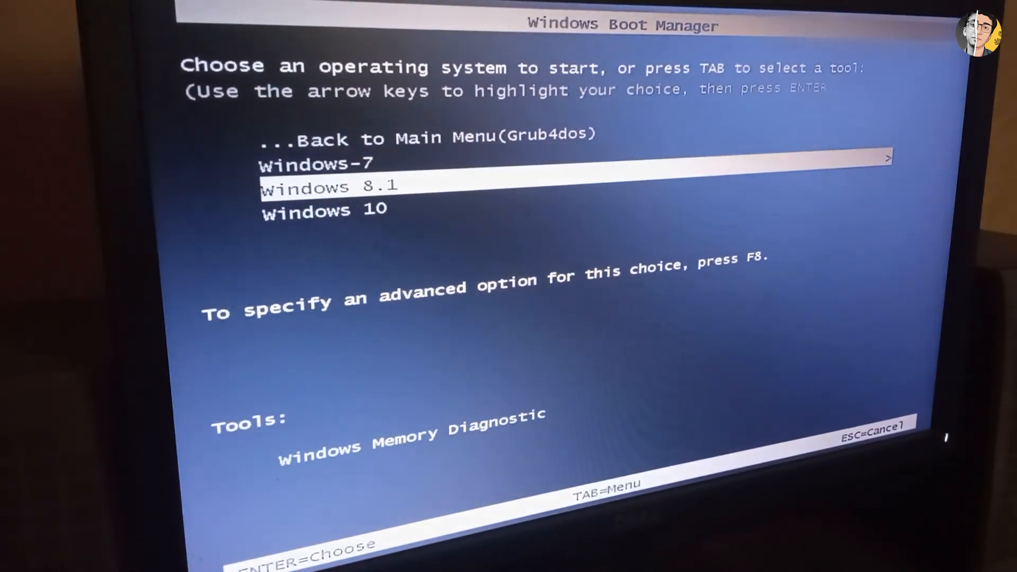
key(Down)
key(Up)
key(Down)
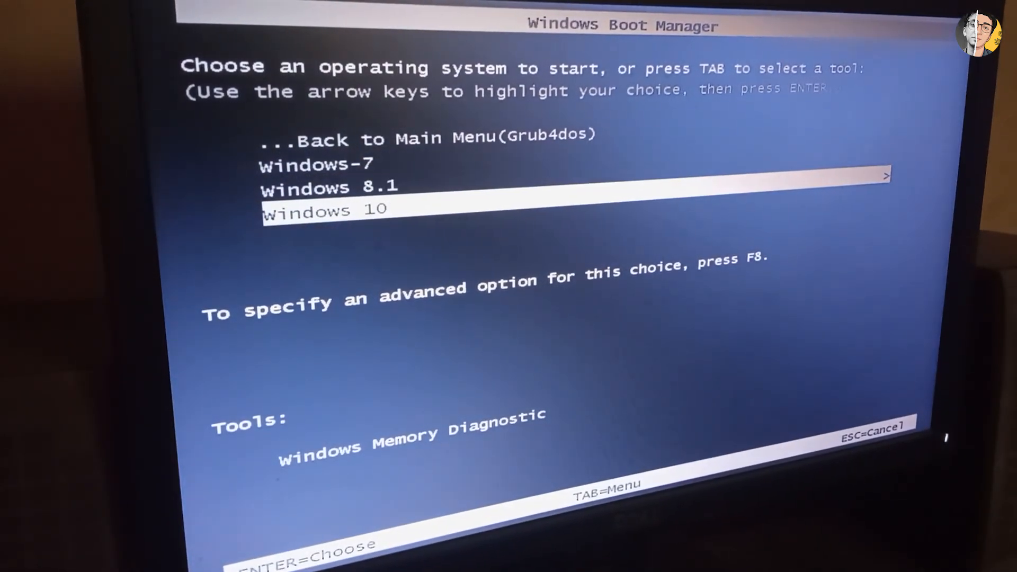
key(Return)
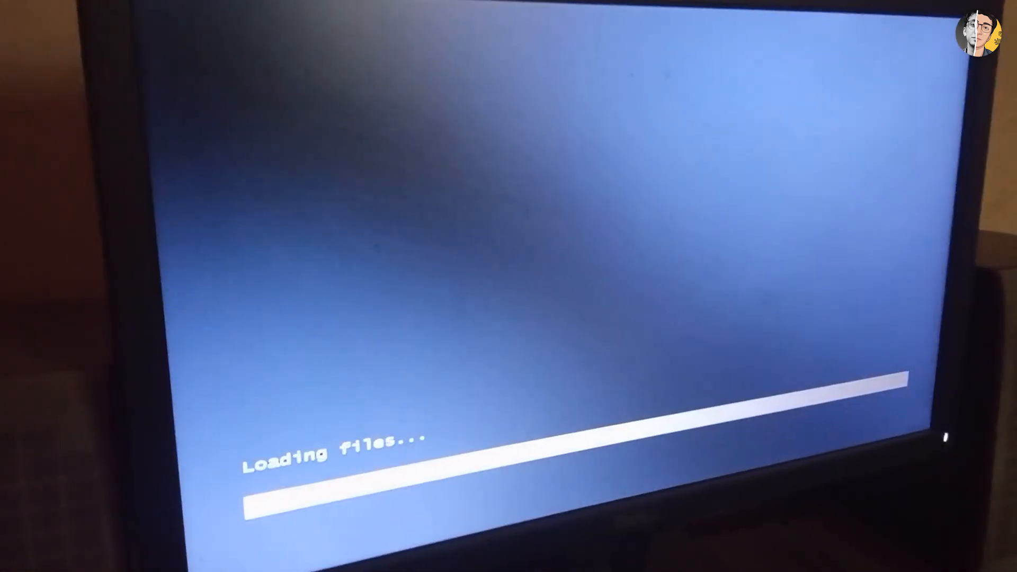